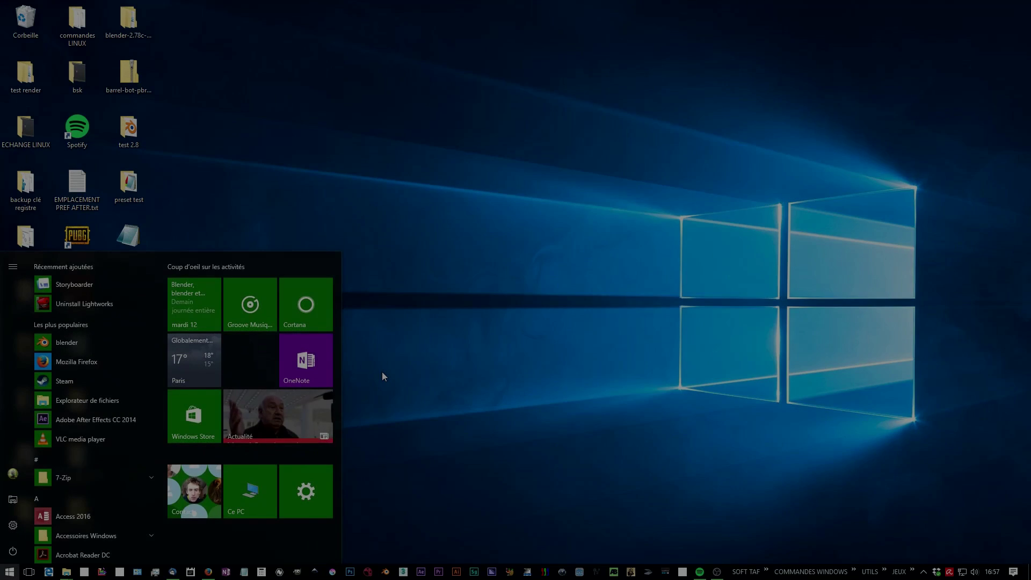
Launch Blender and add a text object at the origin of the empty scene, with the tool shelf hidden.
type("blender")
key("Return")
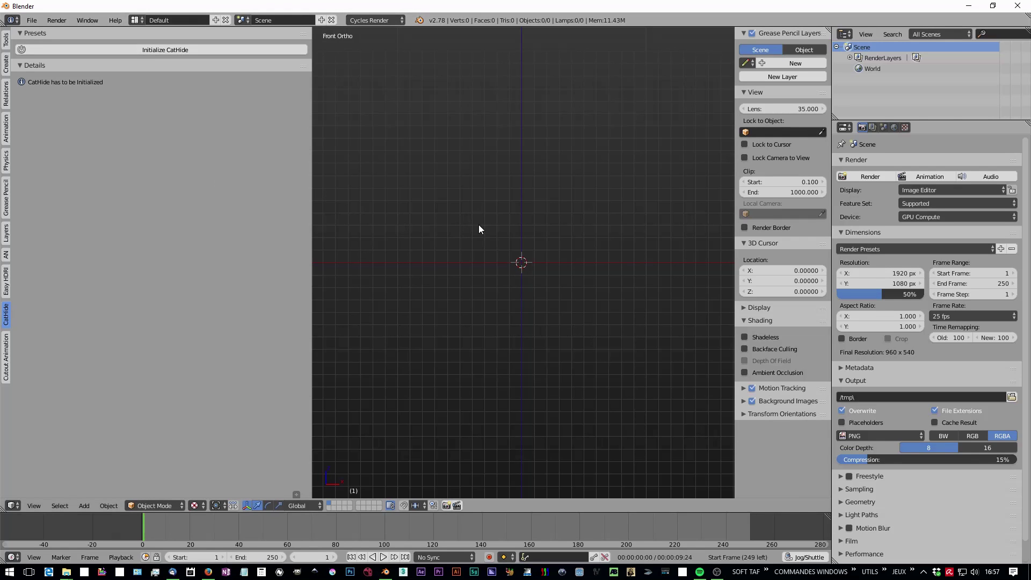
key("shift+a")
mouse_move(513, 380)
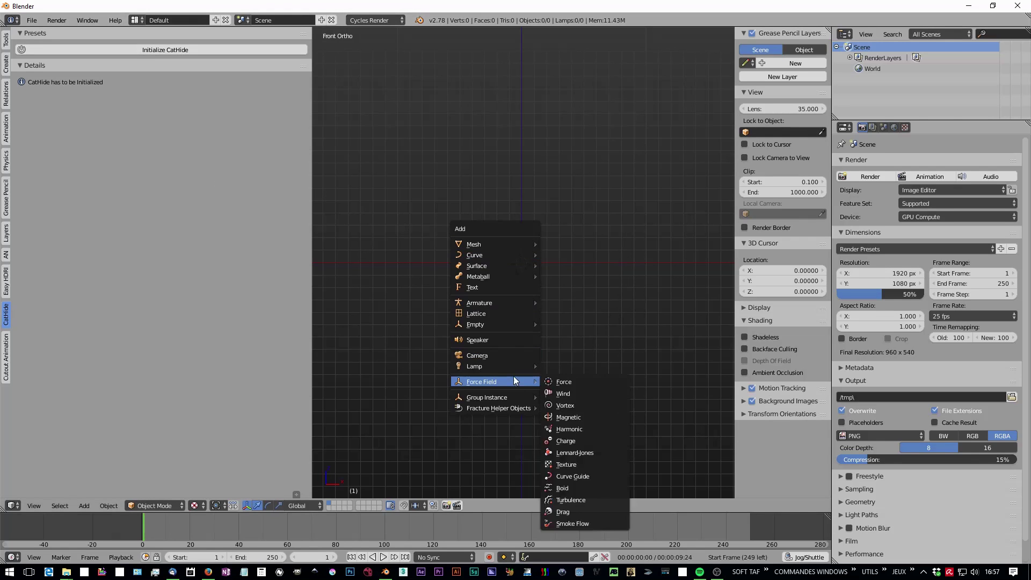
left_click(500, 287)
middle_click_drag(604, 218, 619, 285)
key("KP_7")
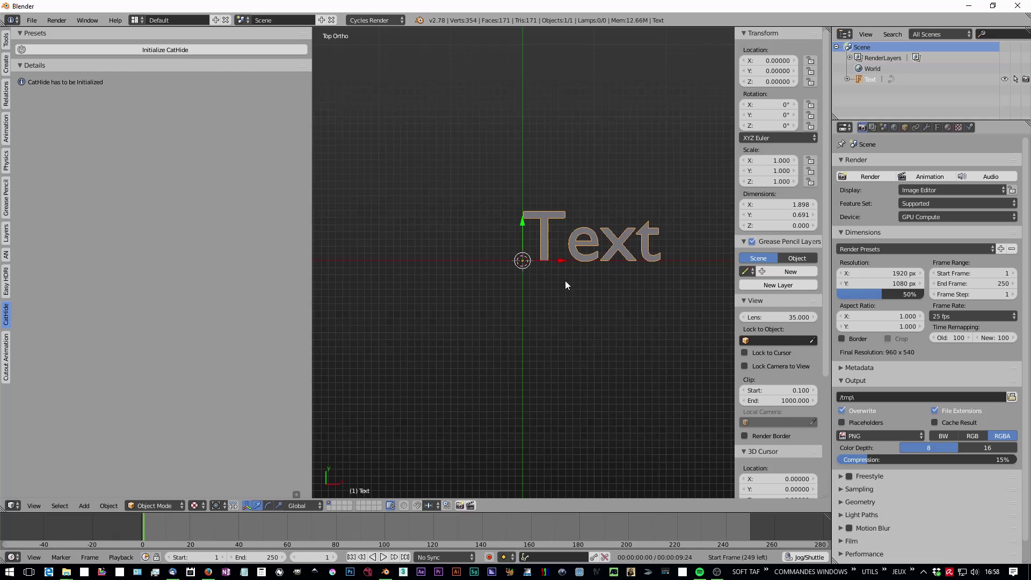
key("t")
scroll(413, 180, "up", 4)
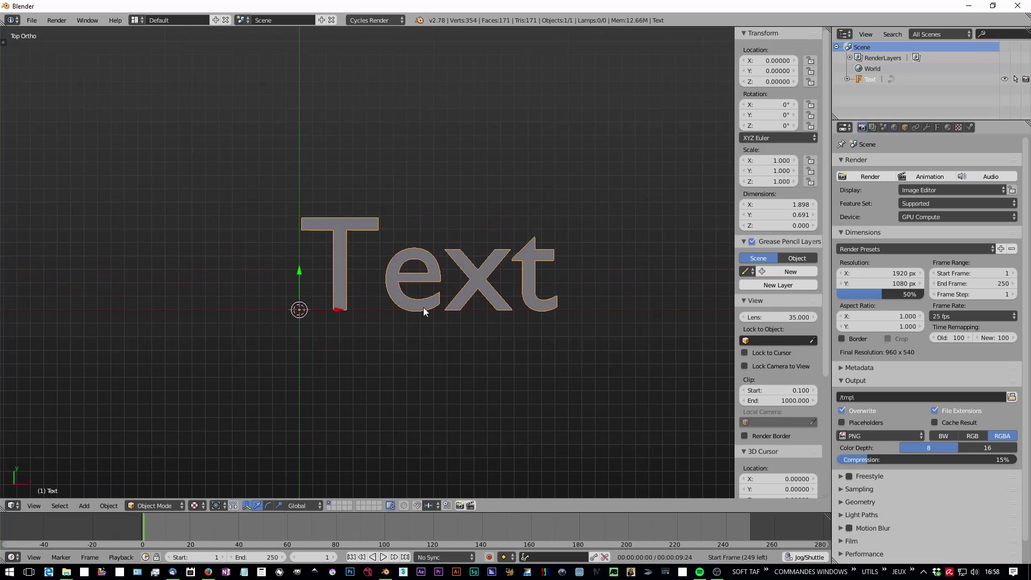
Show the text object's font settings and collapse the Shape and Geometry sections.
left_click(938, 127)
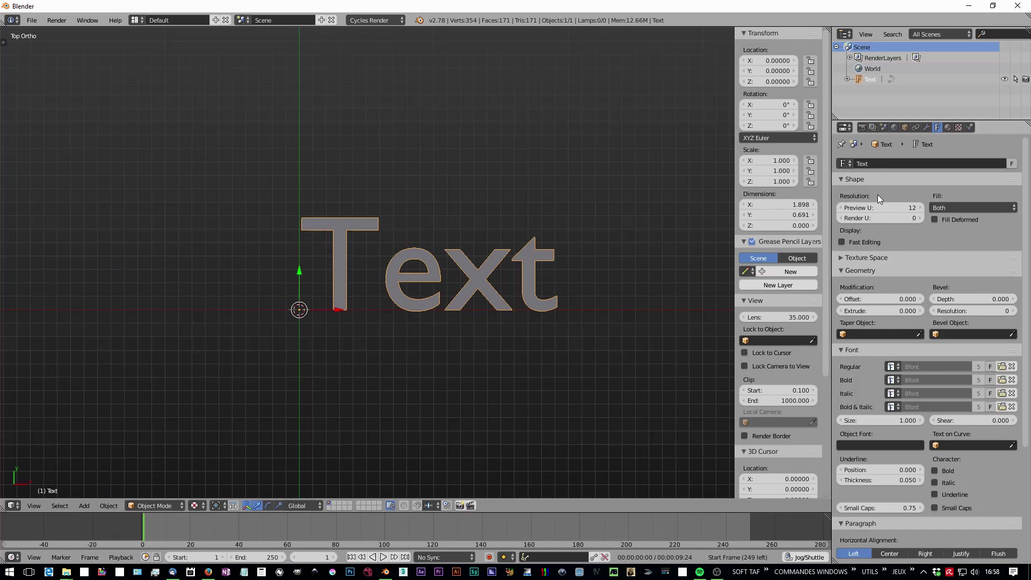
left_click(870, 179)
left_click(862, 205)
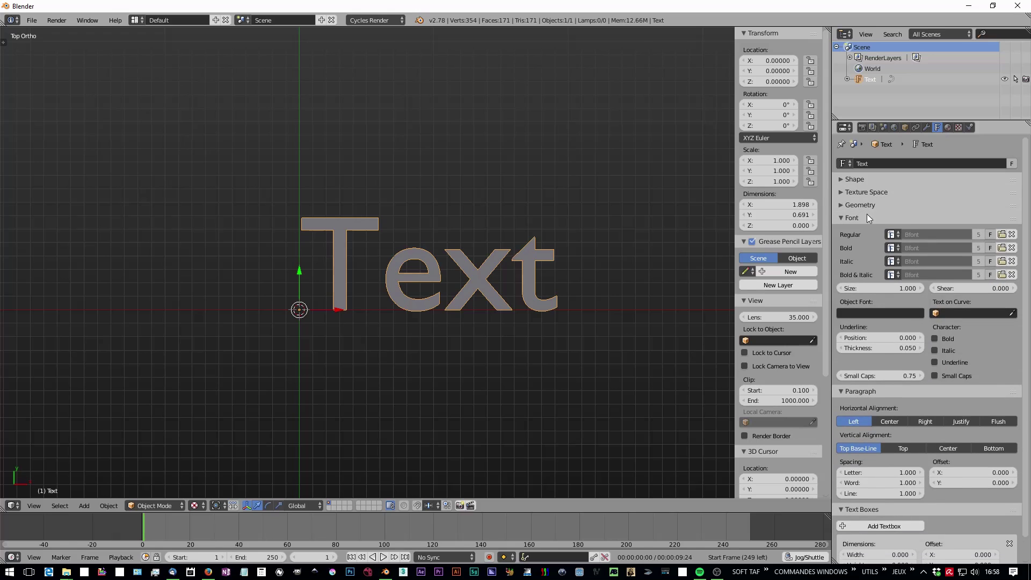
Browse to C:\Windows\Fonts for the text's regular font and select AdobeArabic-Regular.otf in the file list.
left_click(1002, 236)
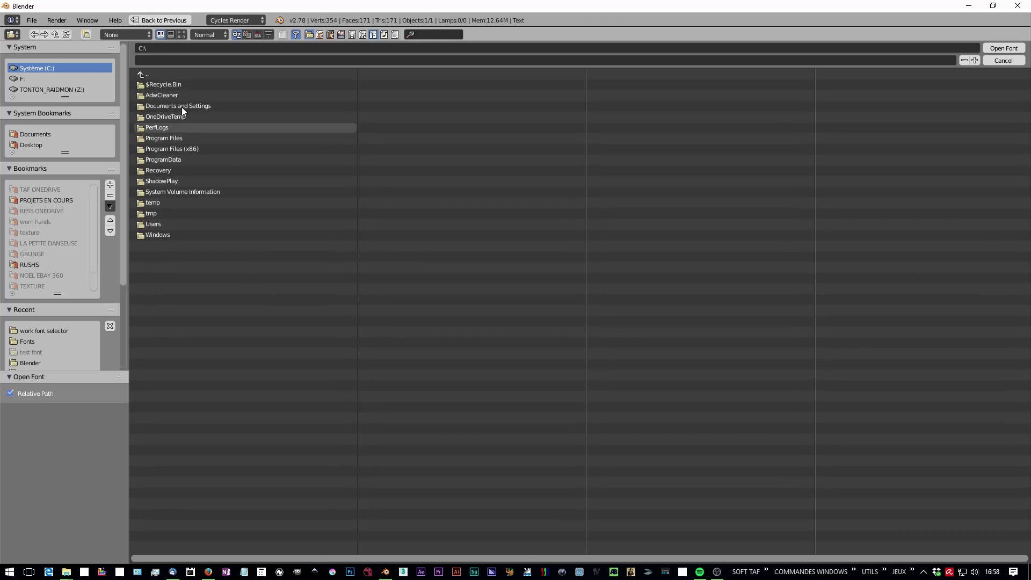
left_click(32, 341)
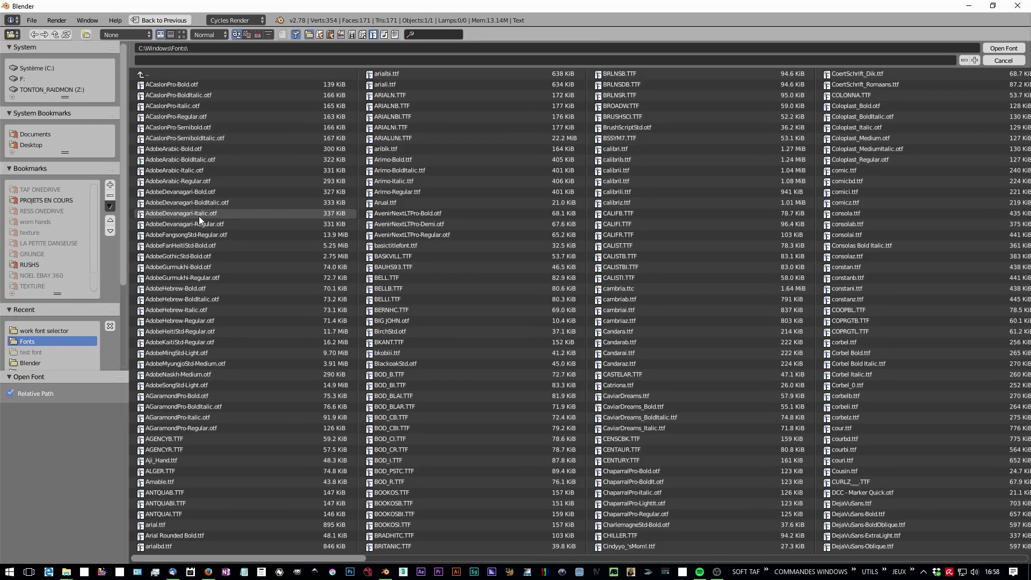
left_click(216, 84)
left_click(218, 181)
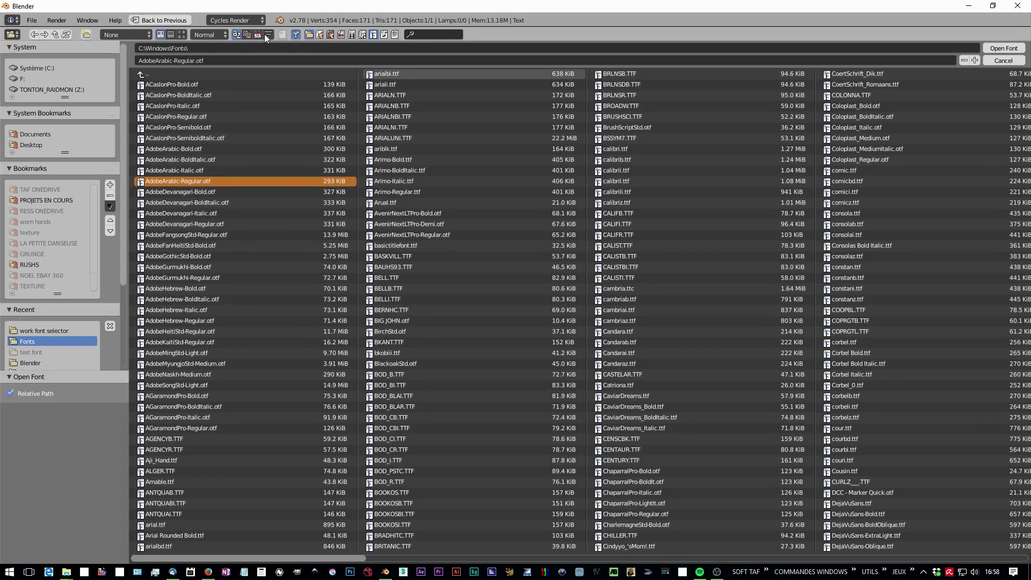
Preview the font files as thumbnails and load AdobeDevanagari-BoldItalic as the text's regular font.
left_click(182, 34)
left_click(287, 140)
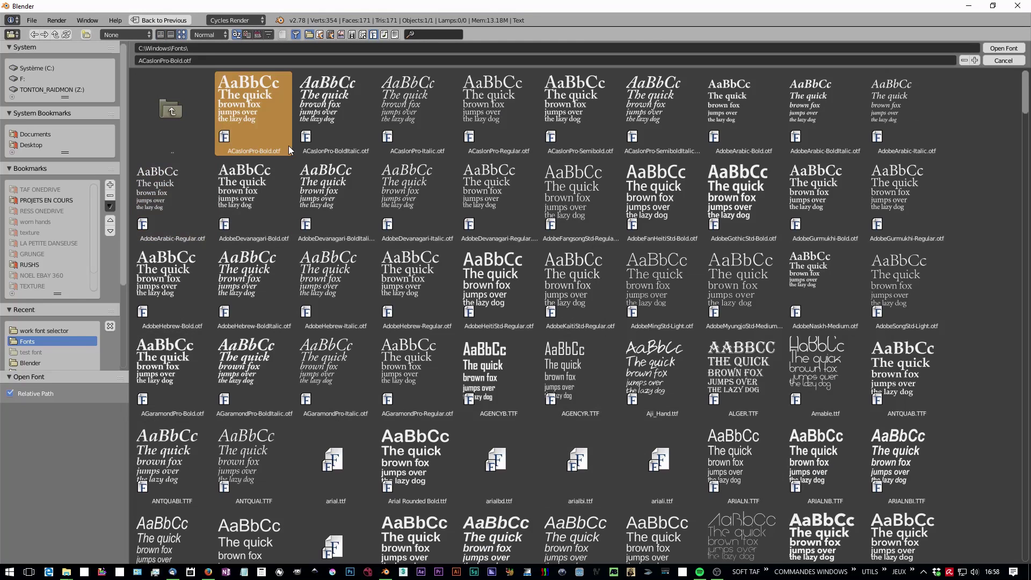
left_click(290, 199)
scroll(487, 237, "down", 2)
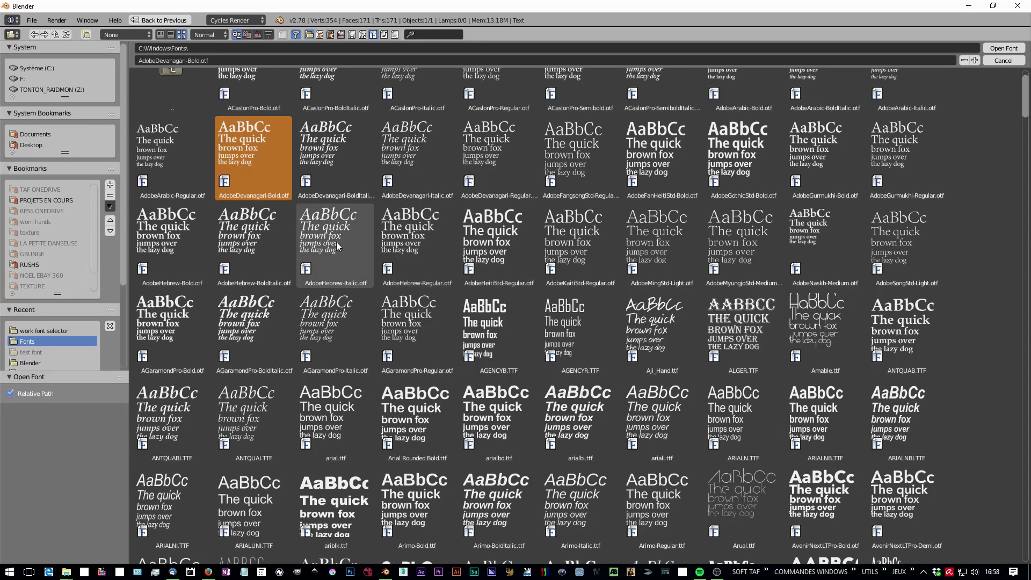
double_click(323, 140)
scroll(455, 300, "up", 3)
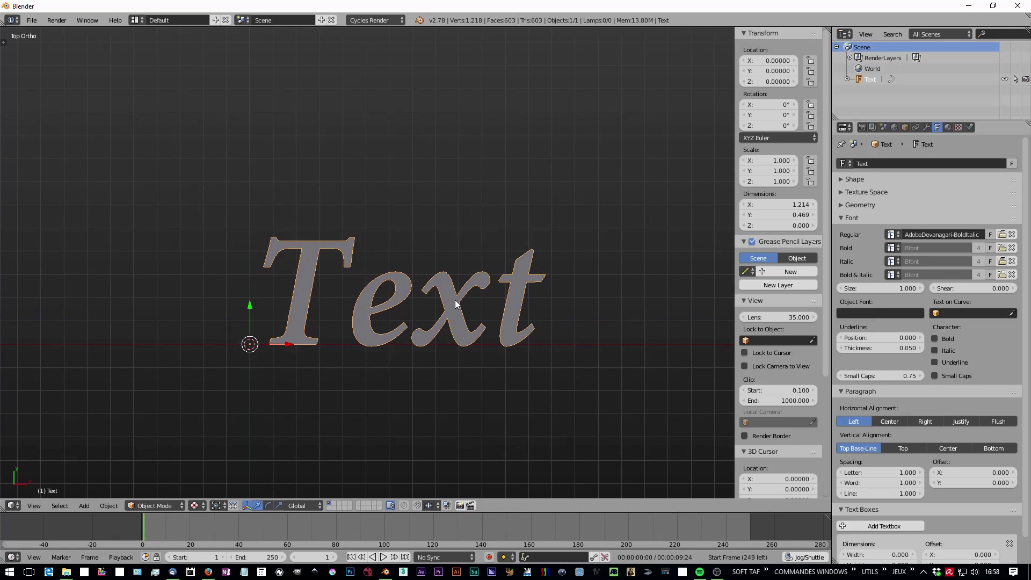
Examine the text's letter shapes in the new font, hiding the 3D view's properties sidebar for more room.
middle_click_drag(456, 300, 407, 224, "shift")
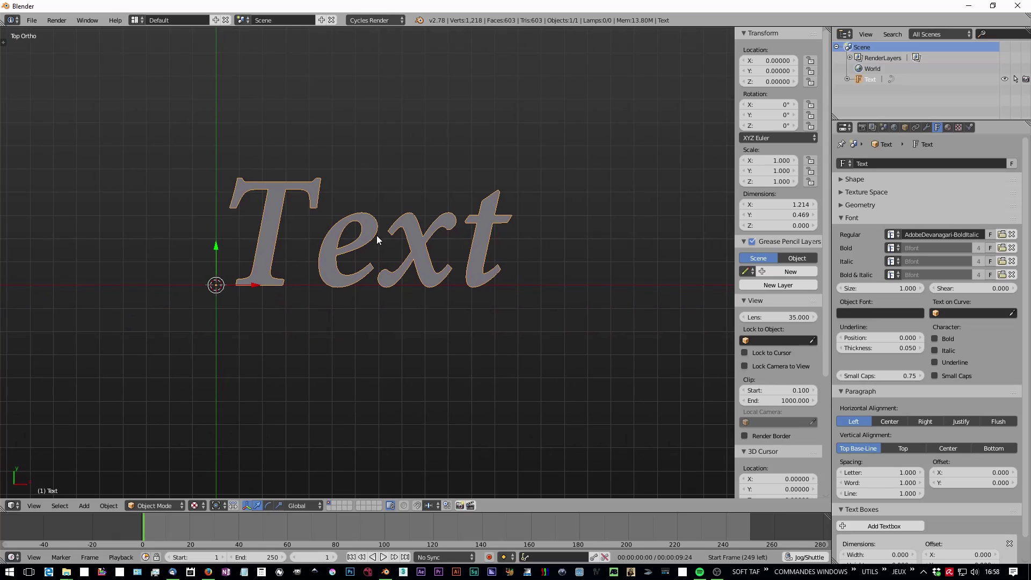
middle_click_drag(352, 240, 353, 290, "shift")
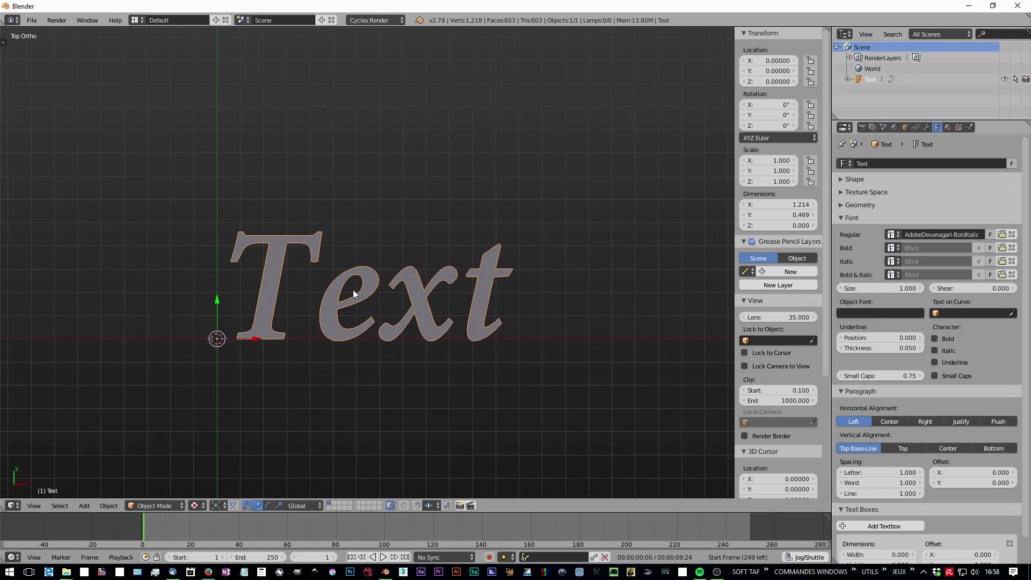
scroll(353, 289, "down", 3)
middle_click_drag(323, 257, 297, 240, "shift")
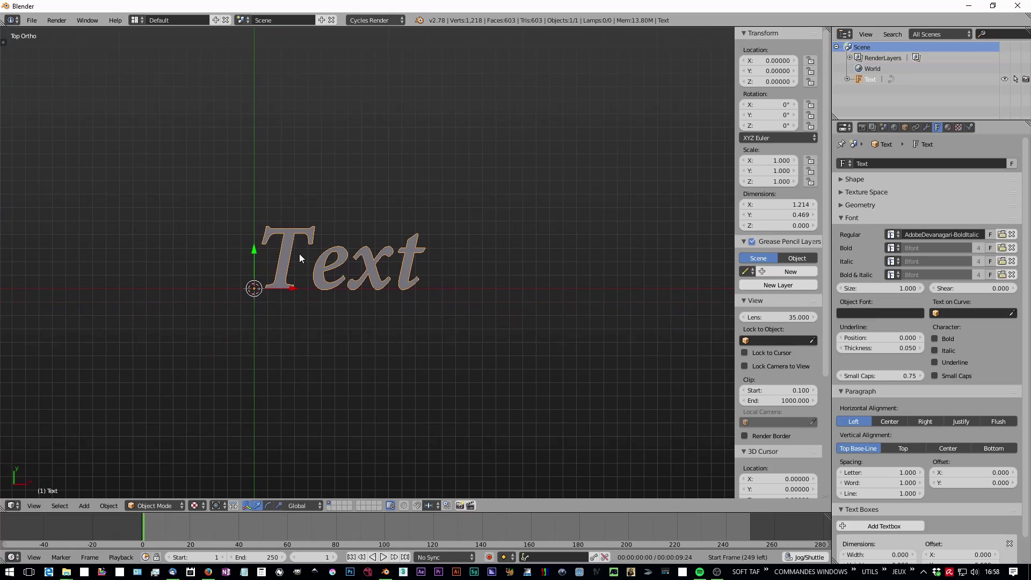
scroll(298, 254, "up", 2)
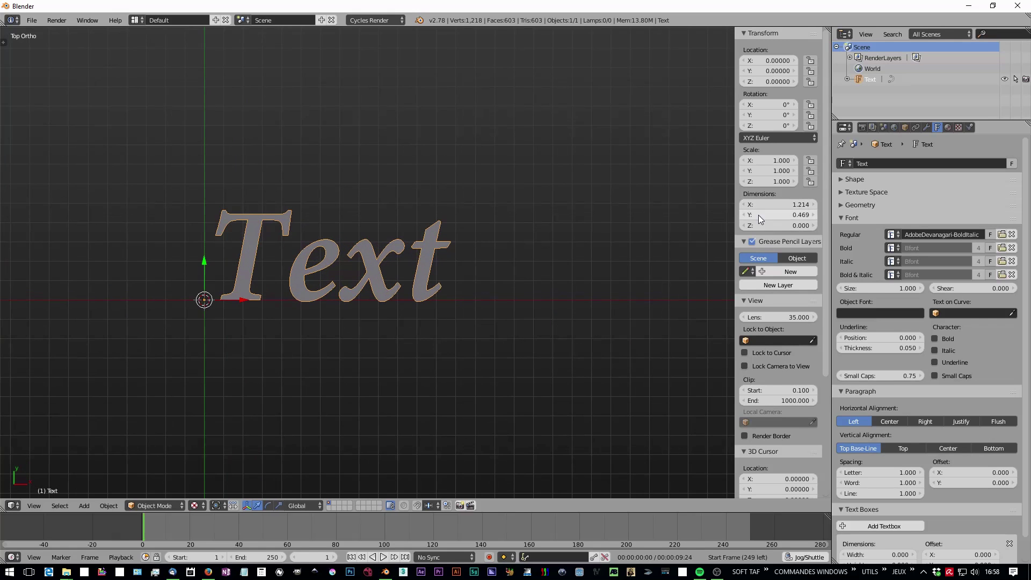
key("n")
middle_click_drag(425, 277, 459, 276, "shift")
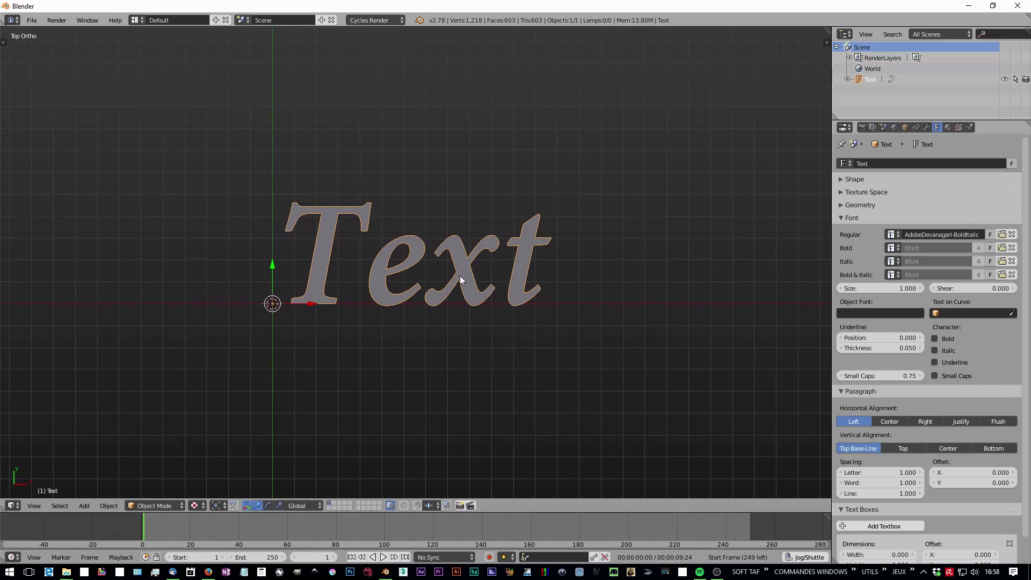
scroll(458, 275, "down", 2)
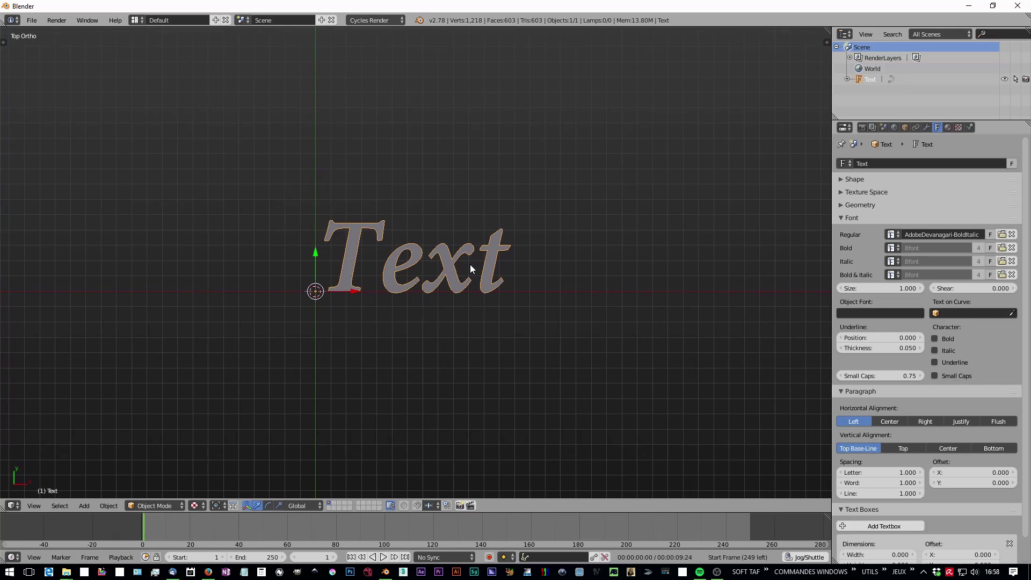
Install the add-on fontselector_1_1.py from the Desktop and enable Font Selector with its details expanded.
key("ctrl+alt+u")
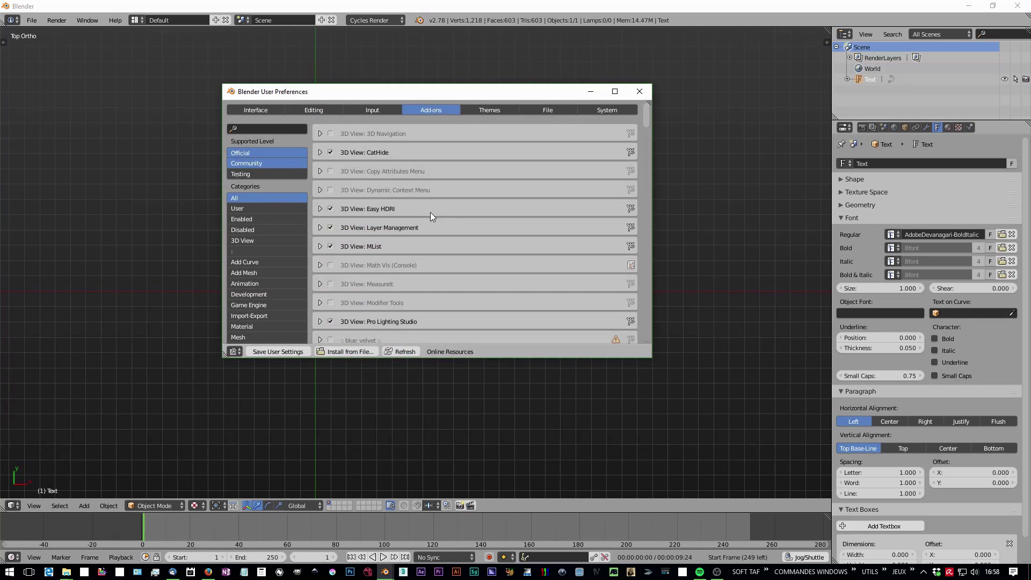
left_click(346, 354)
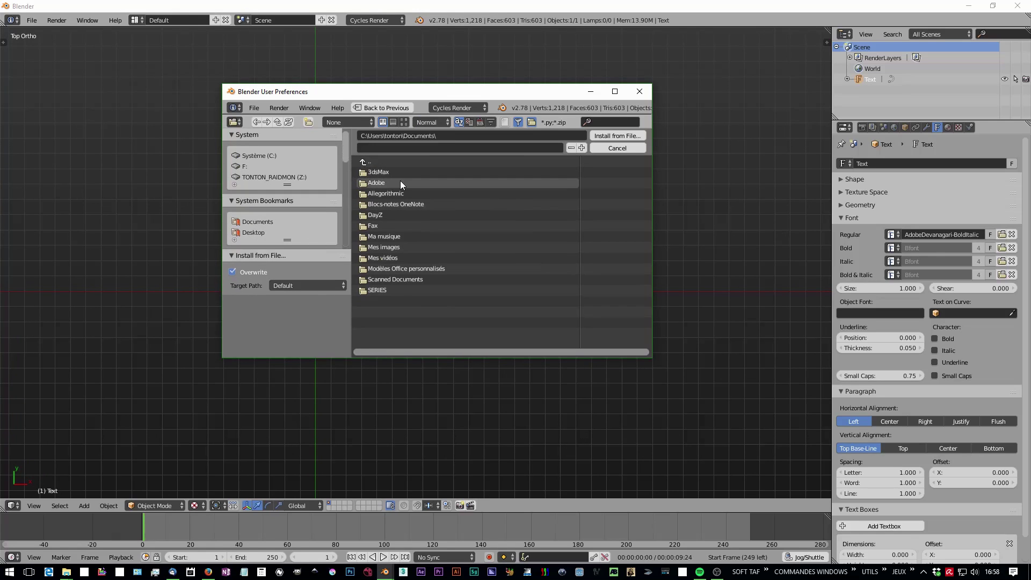
scroll(310, 205, "down", 3)
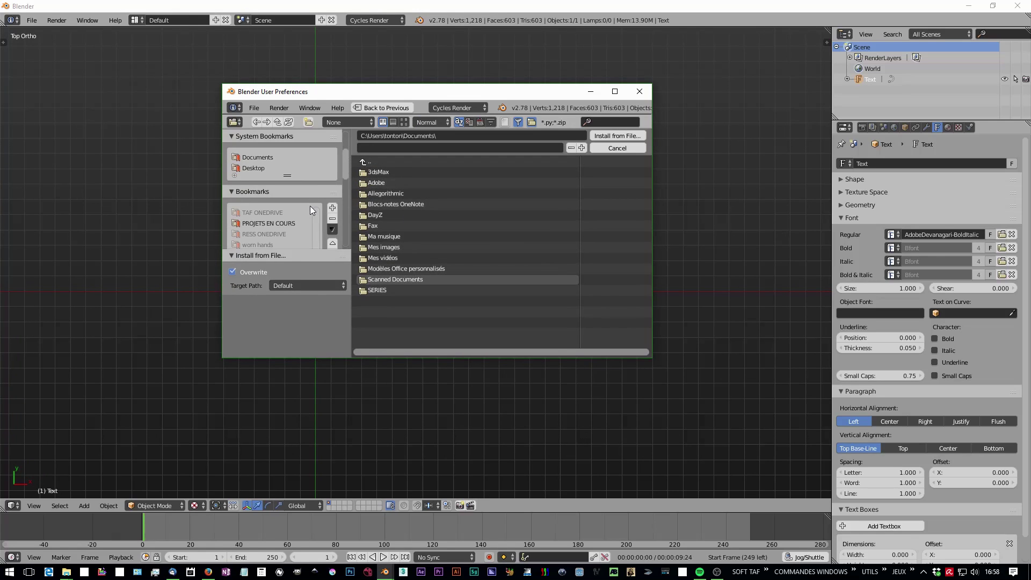
left_click(270, 166)
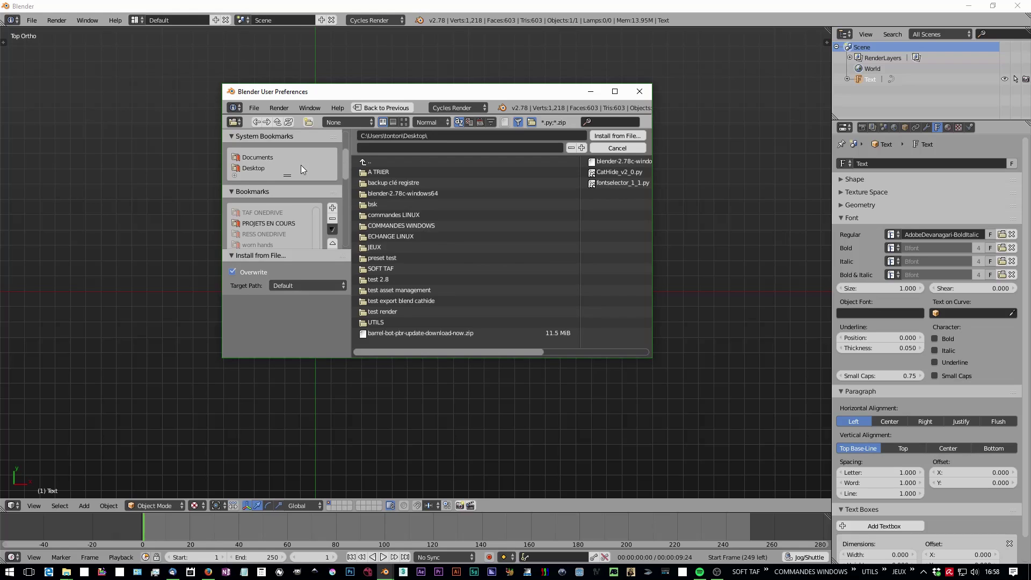
left_click(631, 181)
left_click(625, 137)
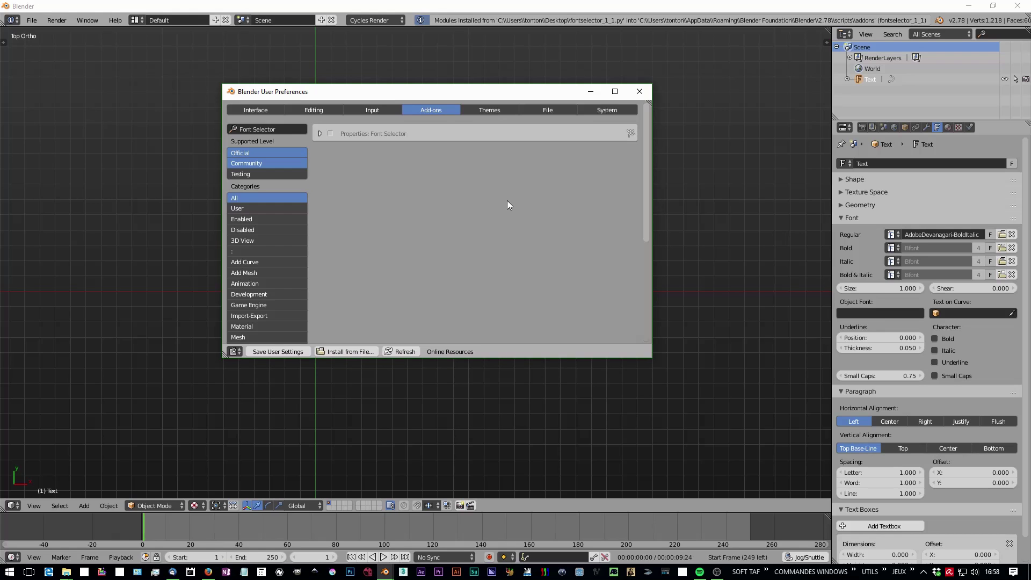
left_click(319, 134)
left_click(330, 134)
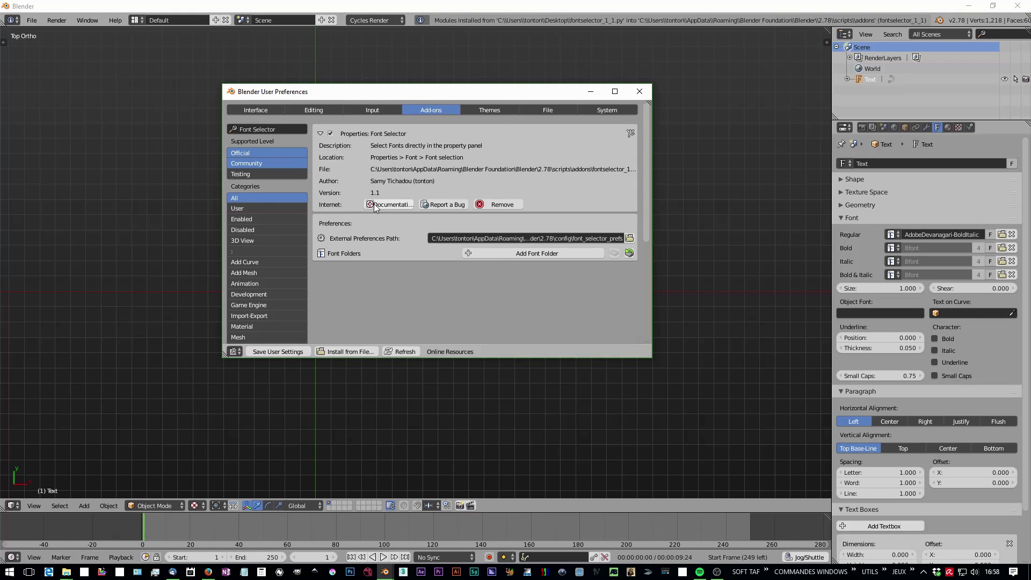
Inspect the Font Selector add-on's external preferences folder and the full path it uses.
left_click(629, 238)
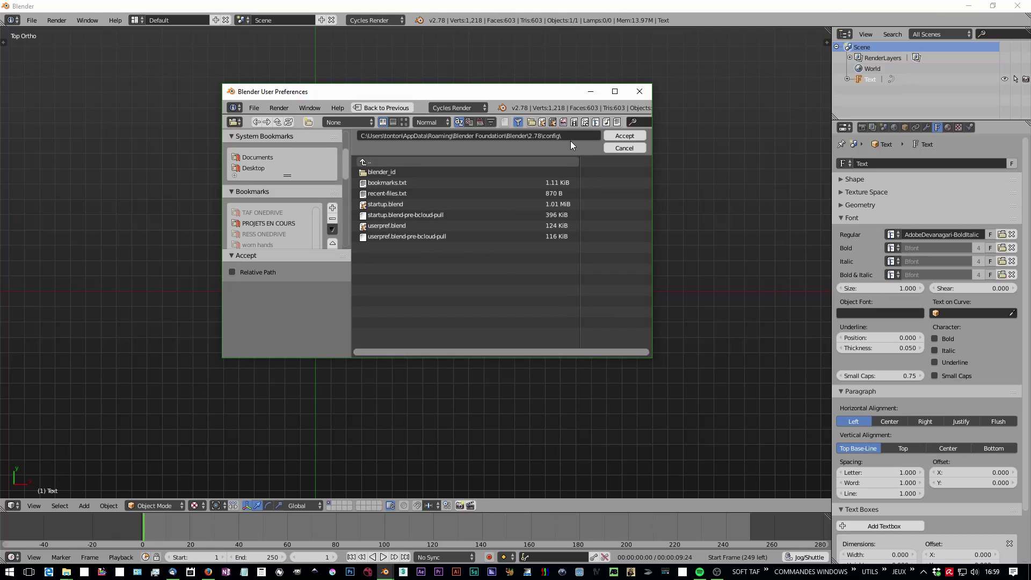
key("Return")
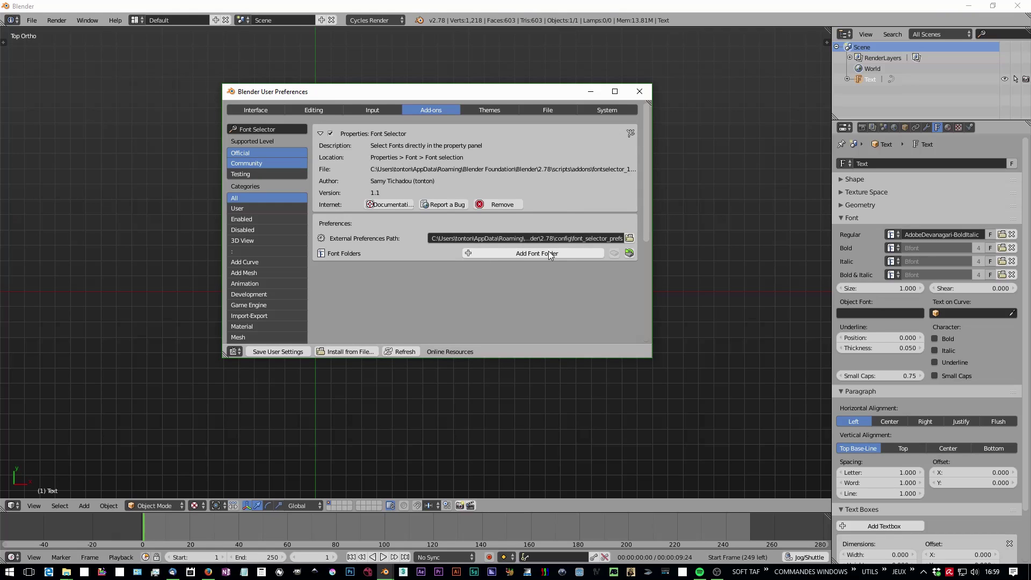
left_click(590, 241)
left_click(563, 239)
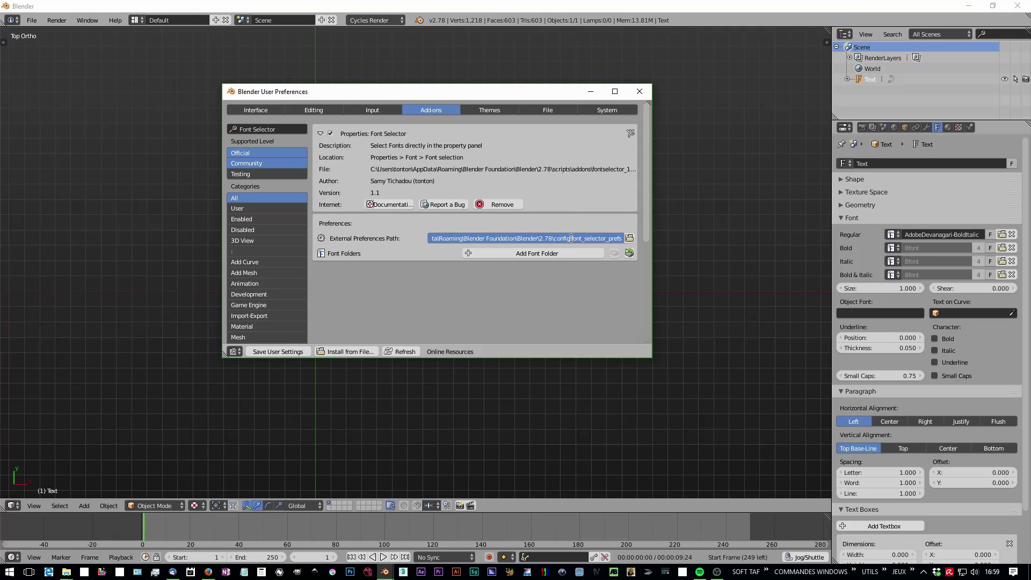
left_click_drag(556, 239, 590, 238)
left_click(587, 237)
left_click(417, 280)
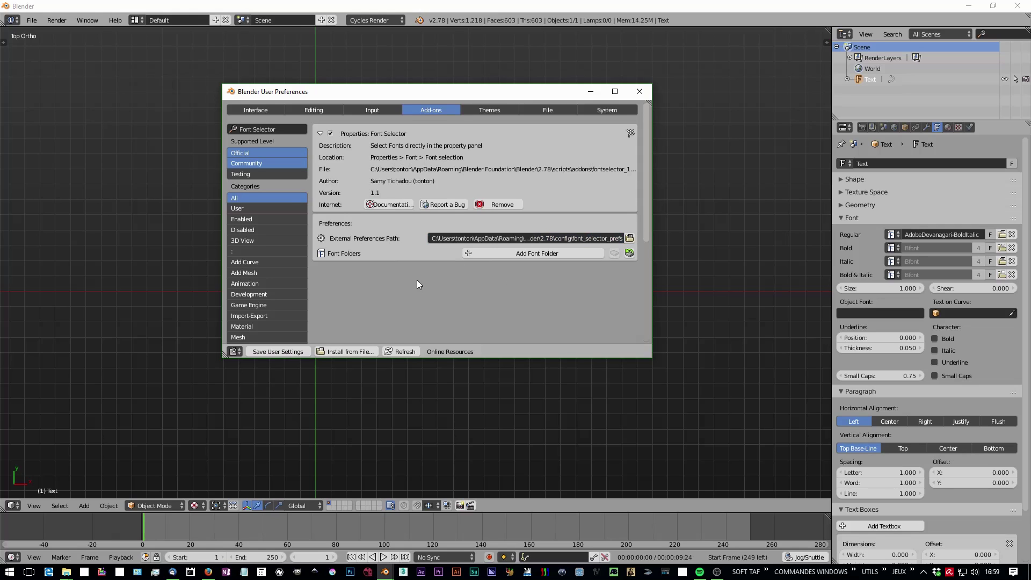
Add several empty font folder entries to the Font Selector preferences and remove all but the first.
left_click(530, 254)
left_click(537, 255)
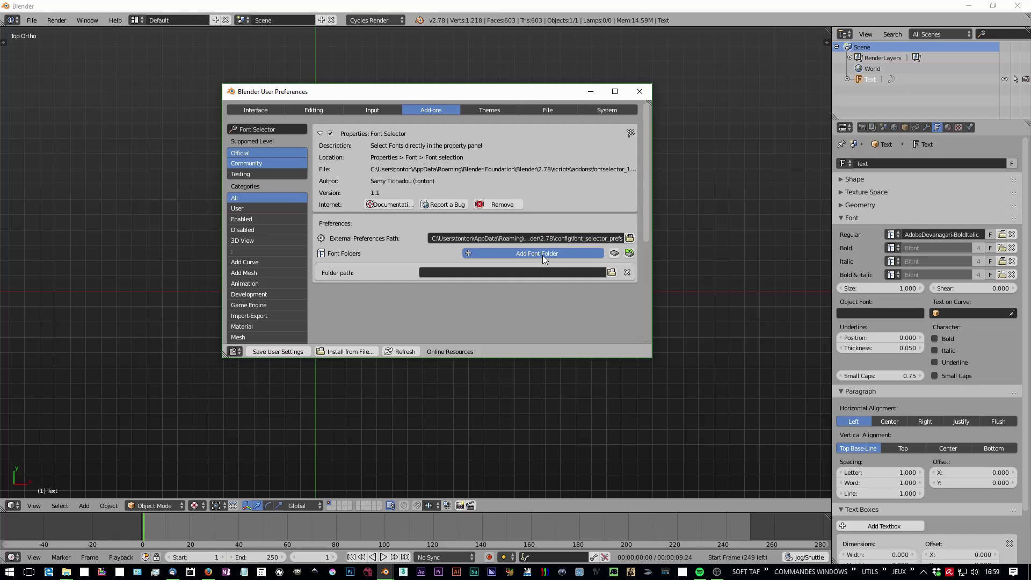
left_click(536, 254)
left_click(626, 316)
left_click(627, 295)
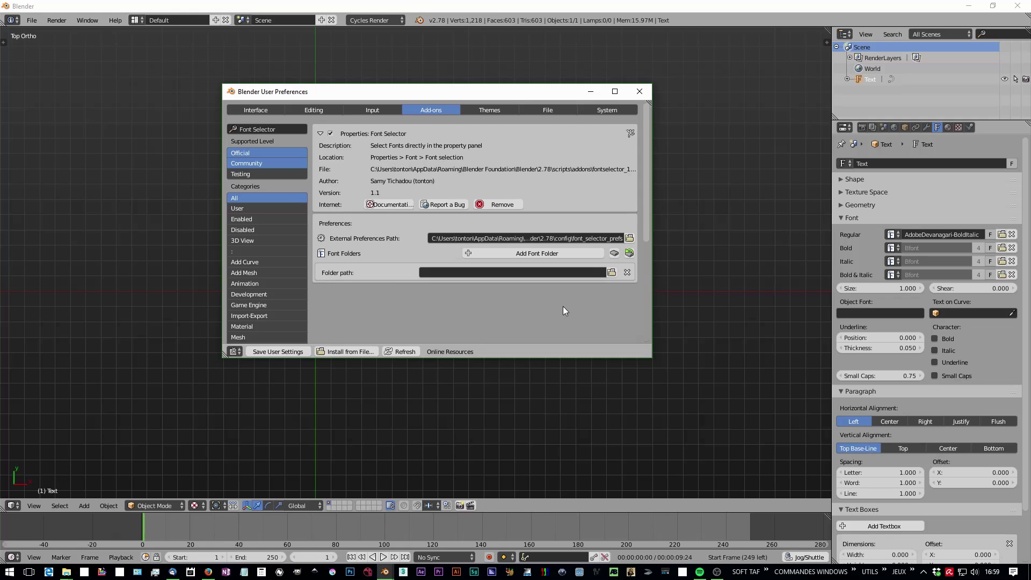
Set the remaining font folder entry's path to C:\Windows\Fonts\.
left_click(612, 272)
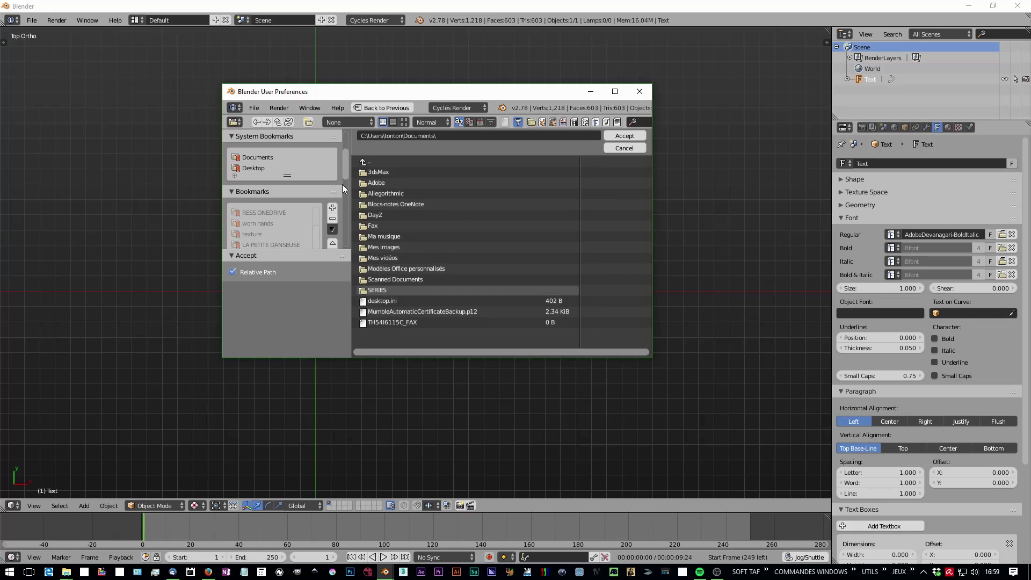
left_click_drag(348, 161, 357, 217)
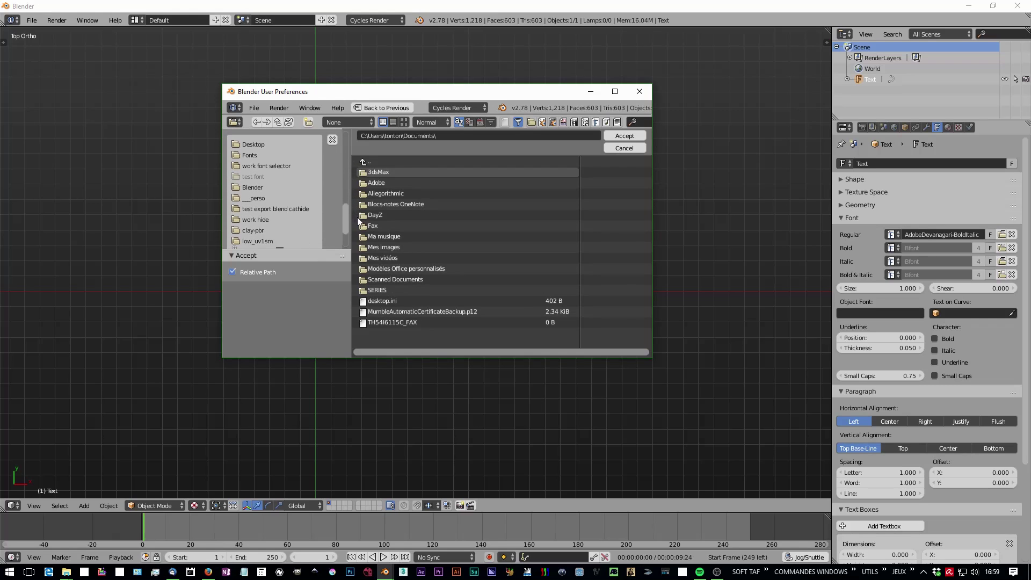
left_click(268, 160)
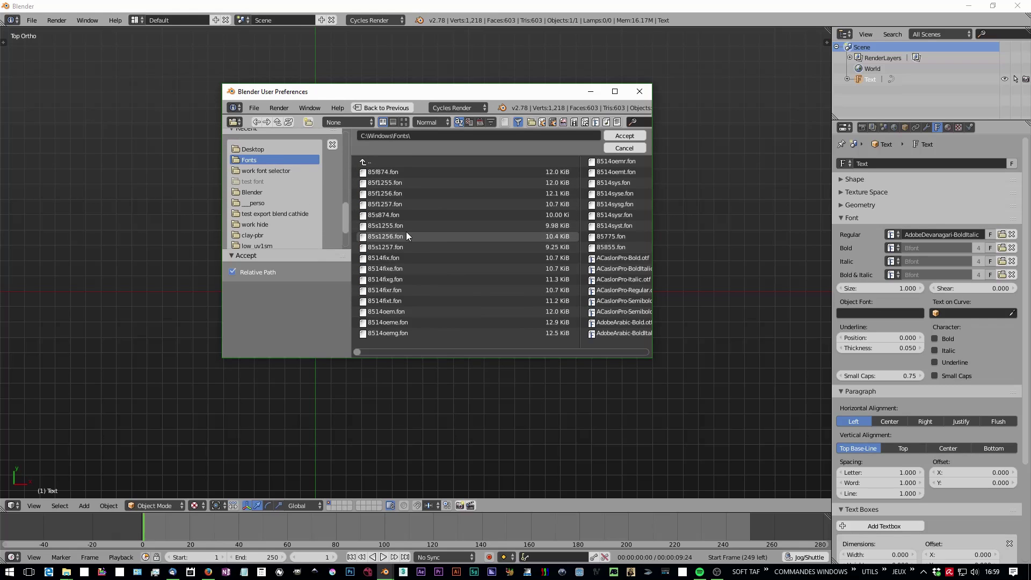
left_click_drag(356, 350, 505, 334)
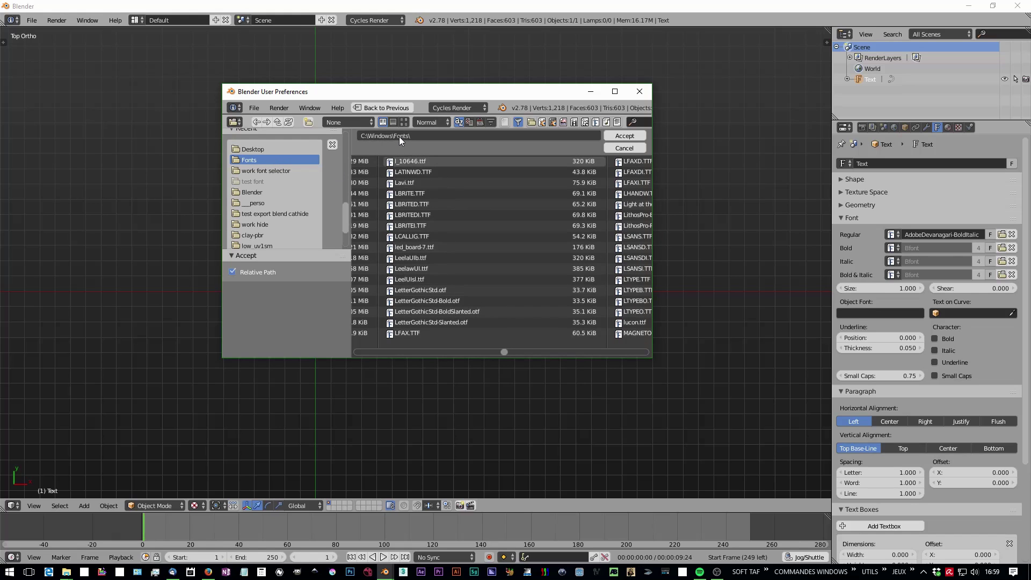
left_click(623, 135)
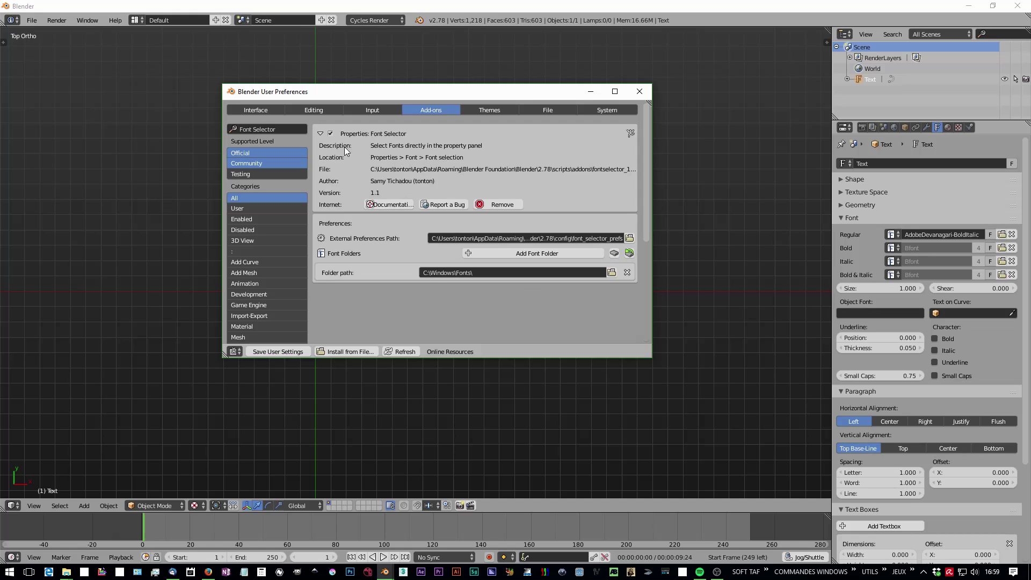
Disable the Font Selector add-on and remove it from Blender.
left_click(330, 133)
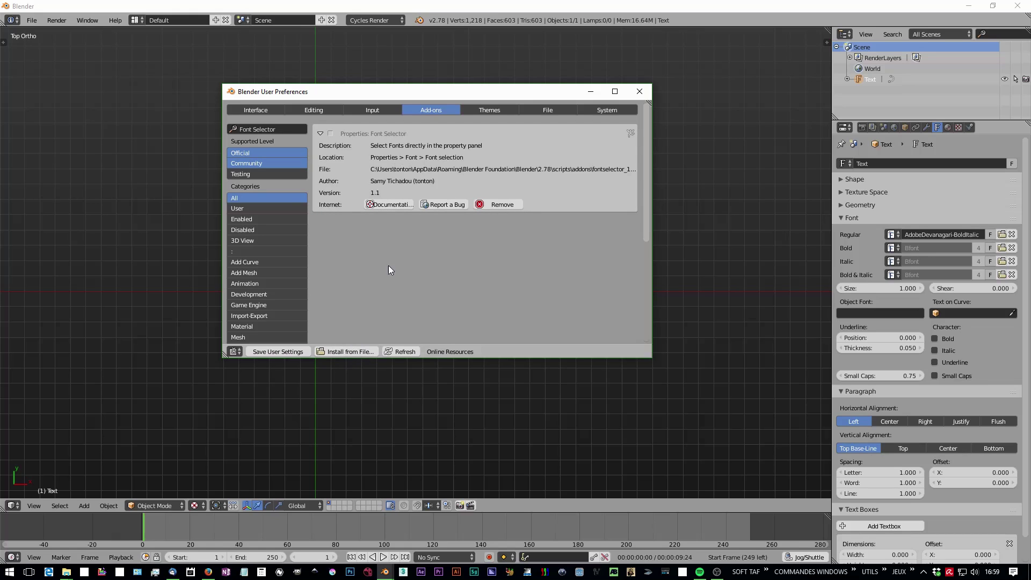
left_click(495, 205)
left_click(402, 245)
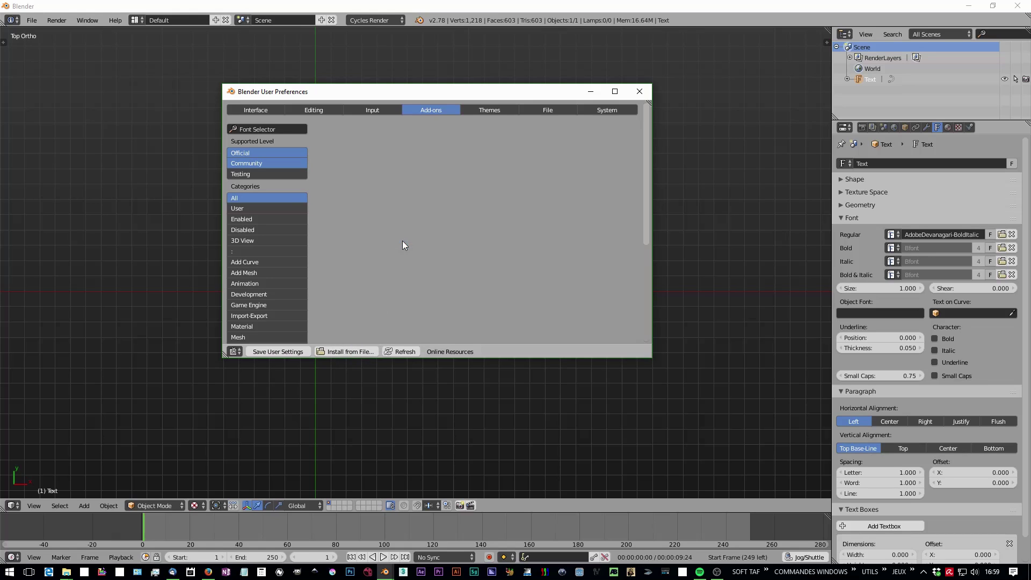
Reinstall and enable Font Selector from fontselector_1_1.py, and reload its saved font folders in the add-on preferences.
left_click(345, 351)
double_click(639, 184)
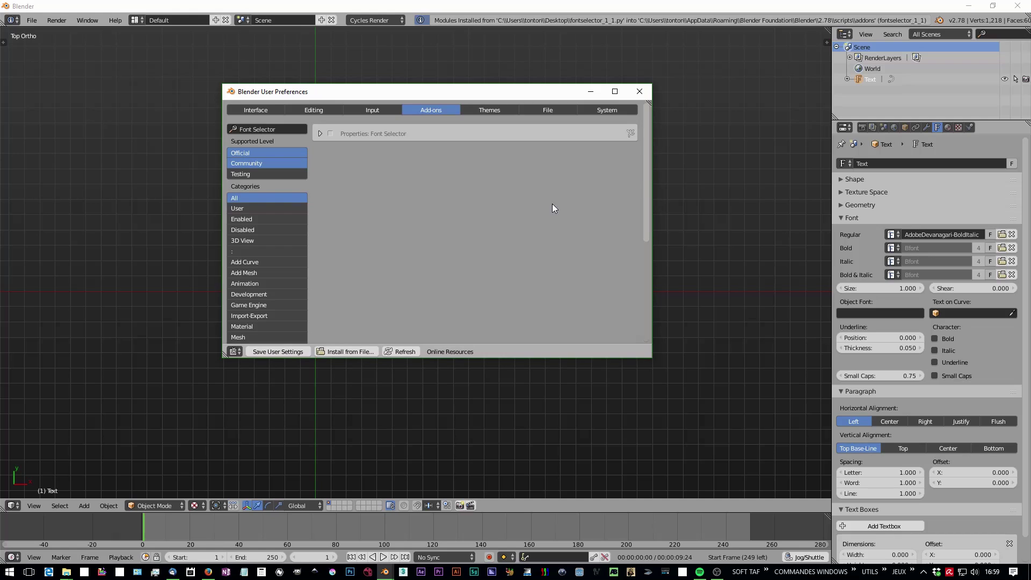
left_click(331, 133)
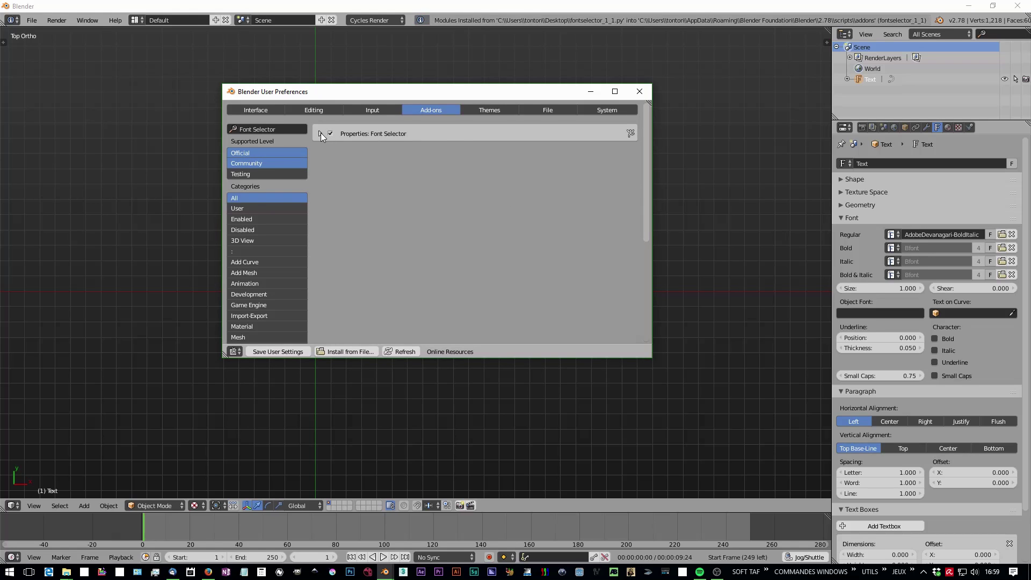
left_click(321, 133)
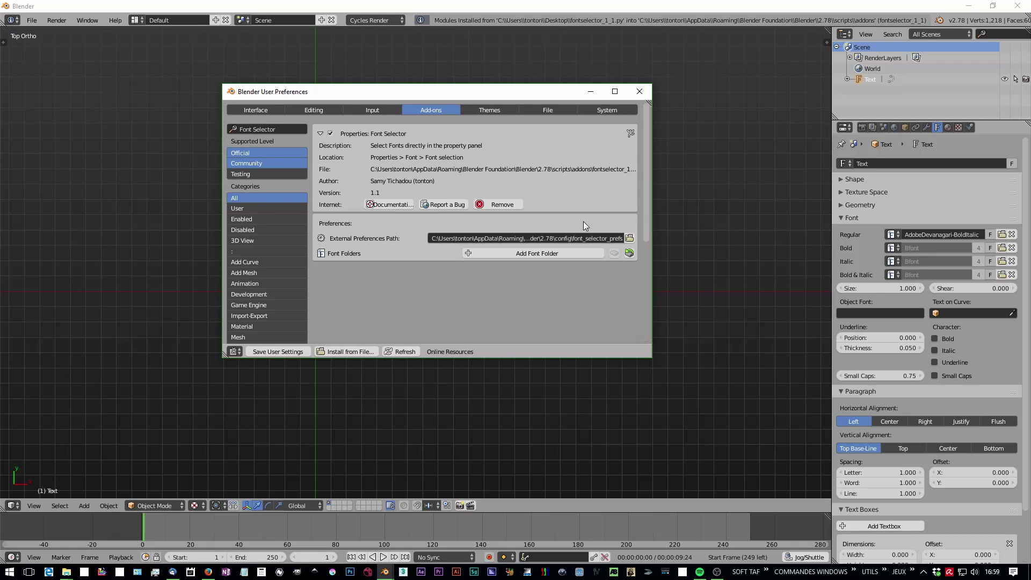
left_click(630, 253)
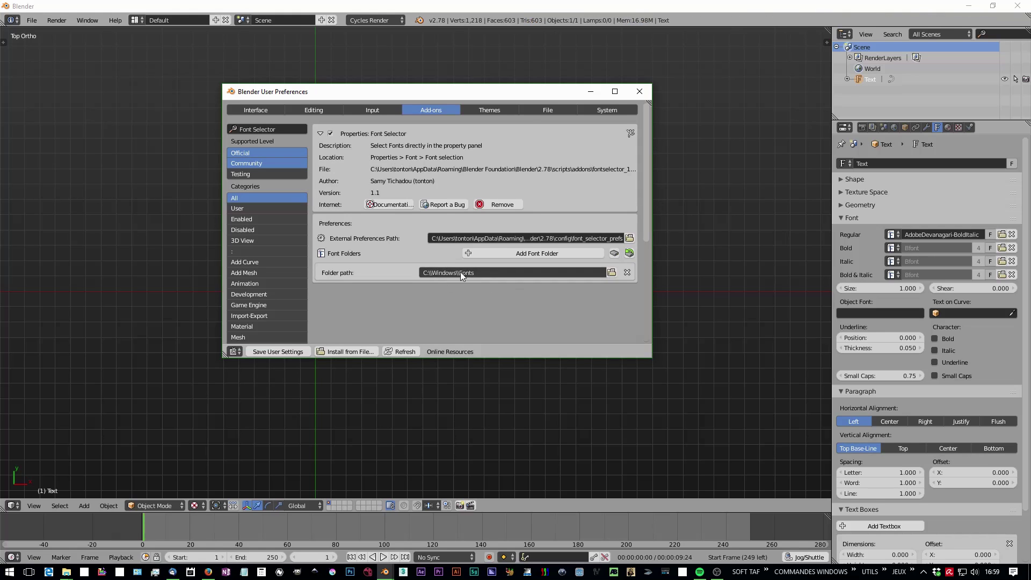
Switch to the Blender Foundation folder in File Explorer and open Blender\2.78\config\font_selector_prefs.
key("alt+Tab")
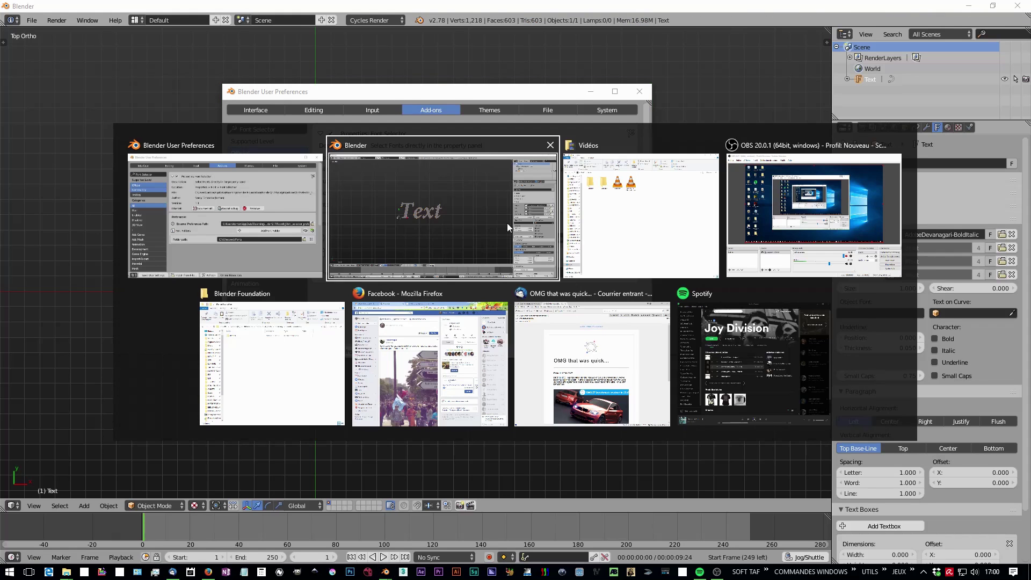
key("alt+Tab")
left_click(252, 362)
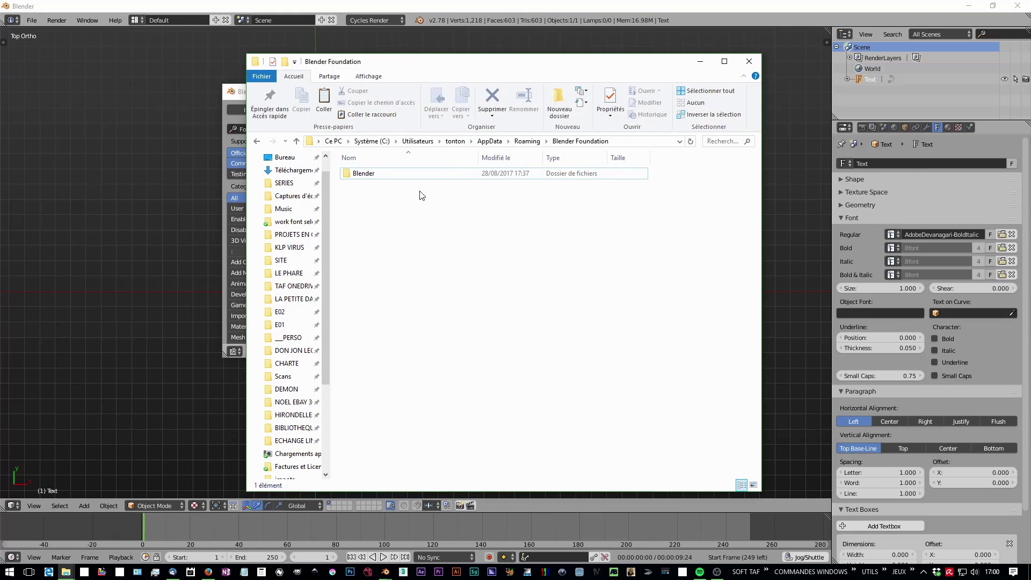
double_click(424, 175)
left_click(381, 197)
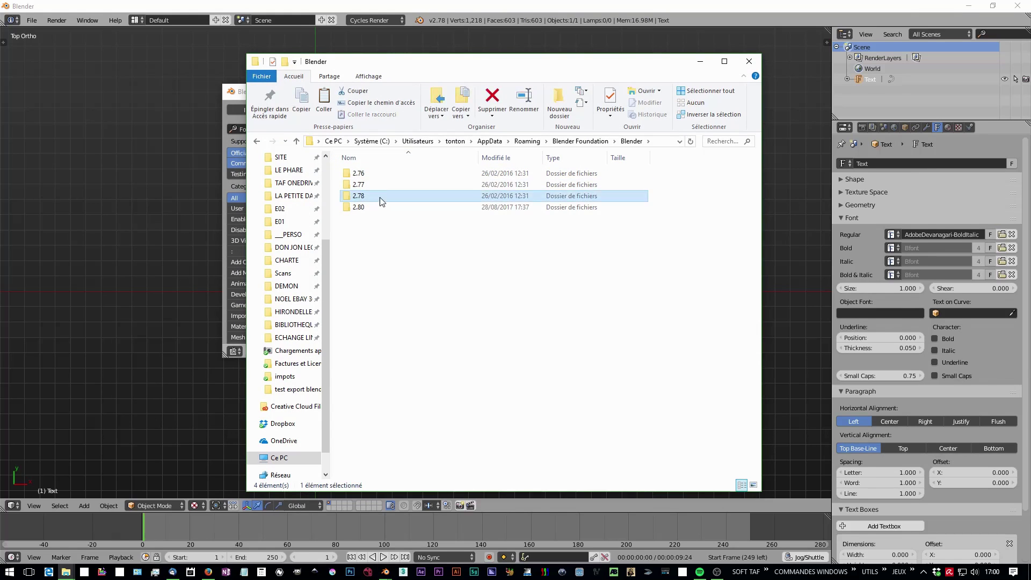
double_click(382, 198)
double_click(383, 174)
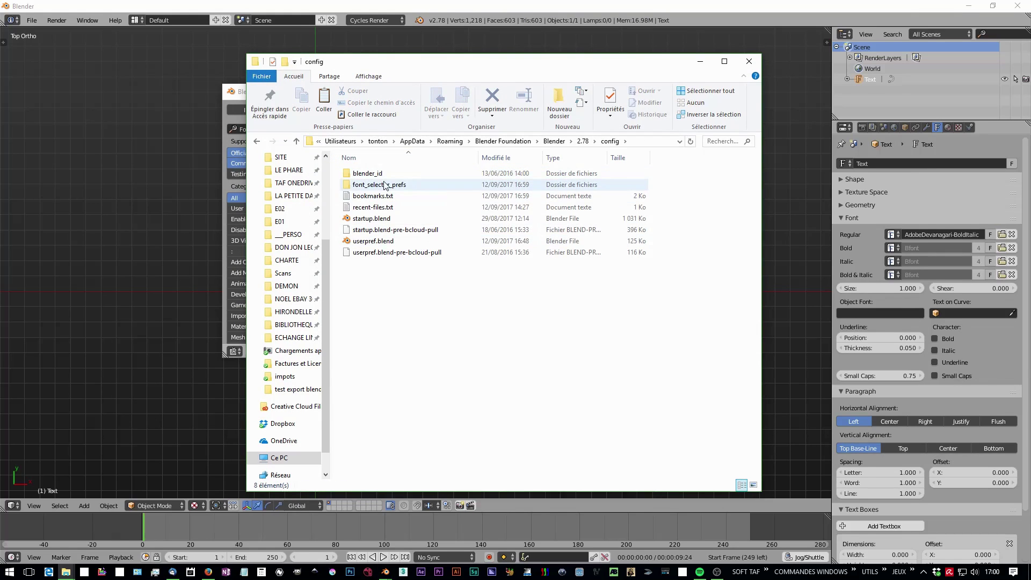
left_click(383, 185)
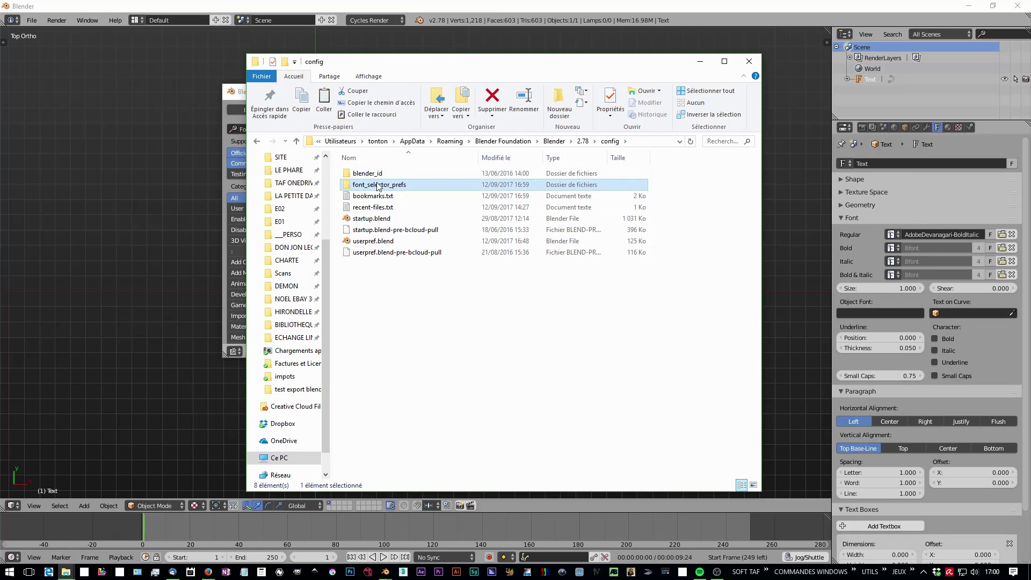
double_click(379, 185)
Open fontselector_fontfolders in Bloc-notes to examine the stored folder path, close it and return to the config folder.
left_click(398, 173)
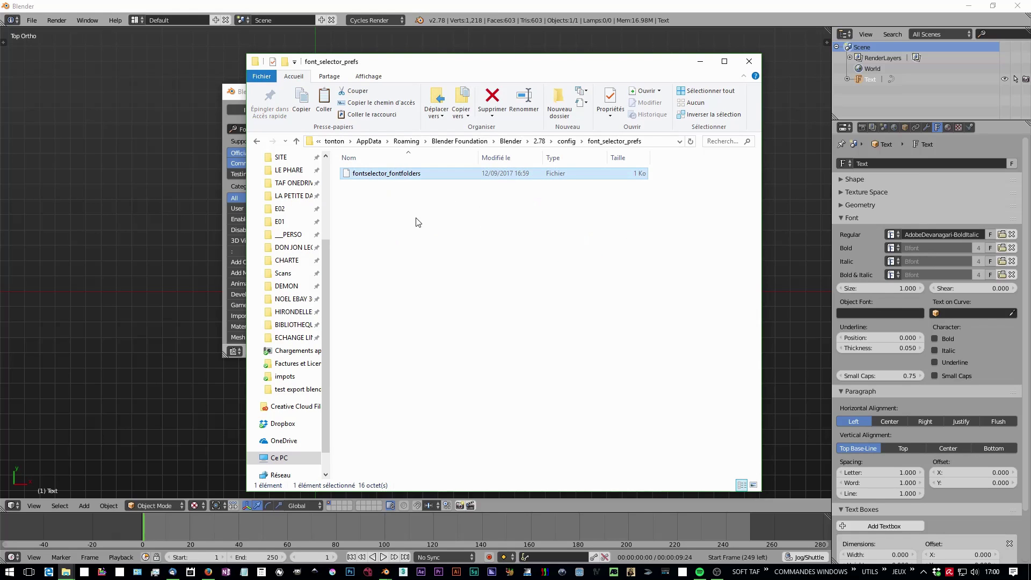
double_click(398, 173)
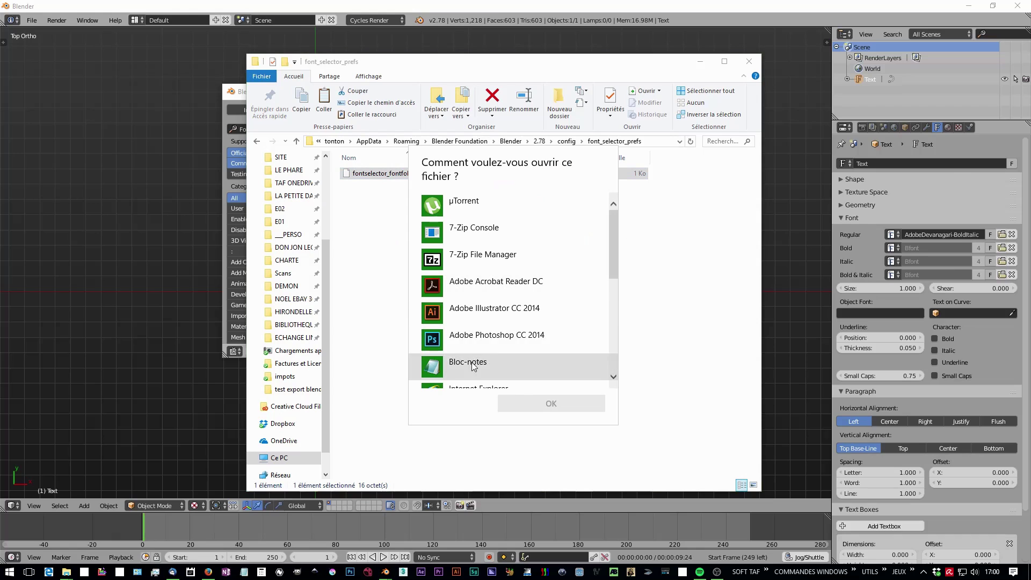
double_click(433, 362)
left_click_drag(579, 112, 499, 112)
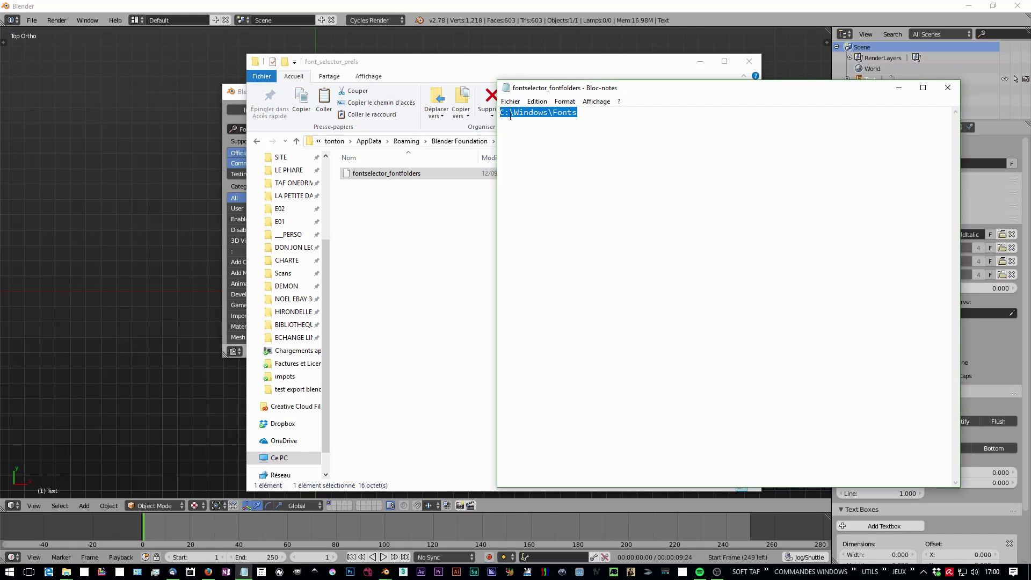
left_click(663, 150)
left_click(949, 88)
left_click(548, 292)
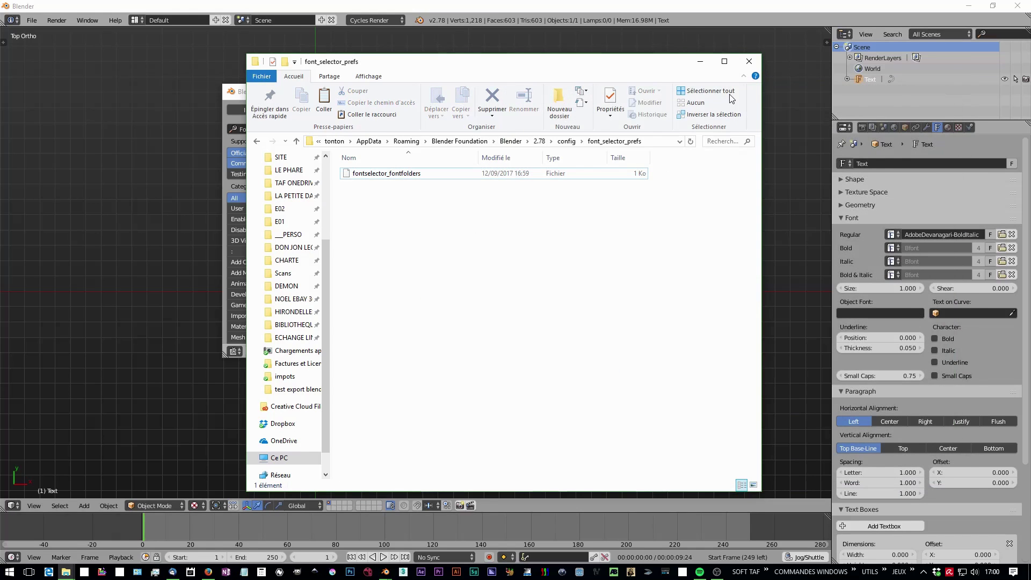
left_click(256, 141)
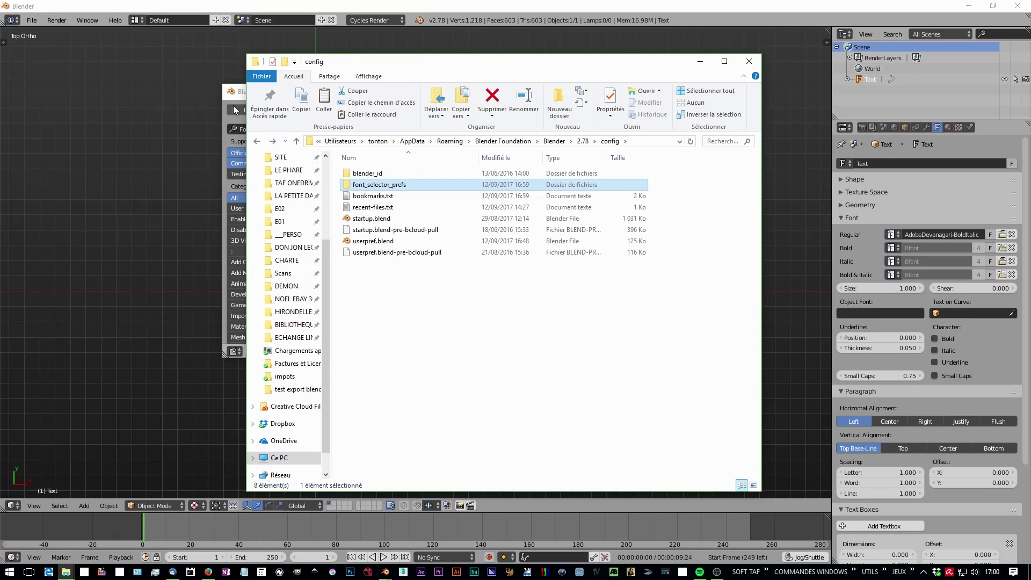
Switch back to Blender's preferences, save the user settings, and clear the preferences and File Explorer windows from view.
left_click(237, 97)
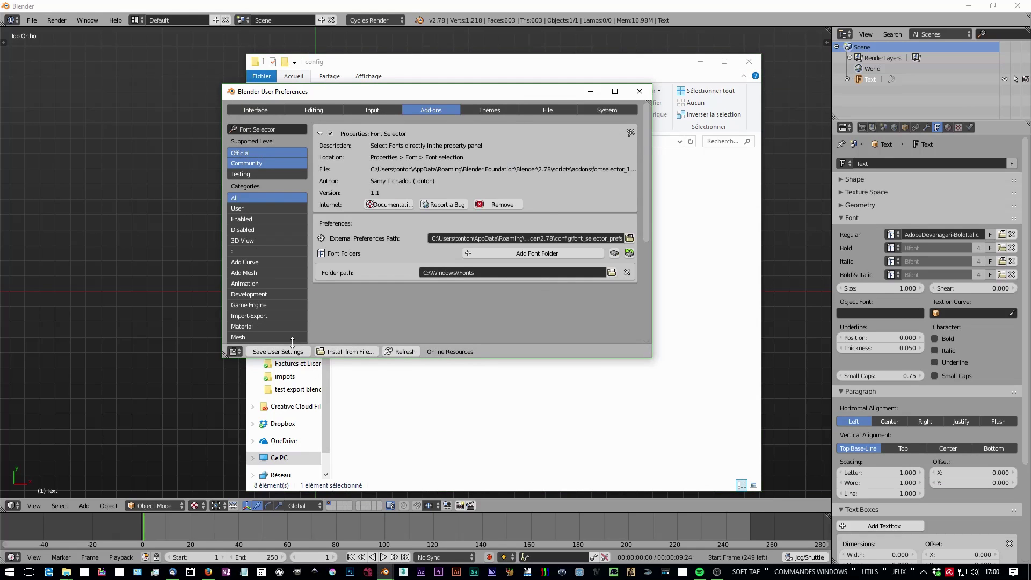
left_click(639, 92)
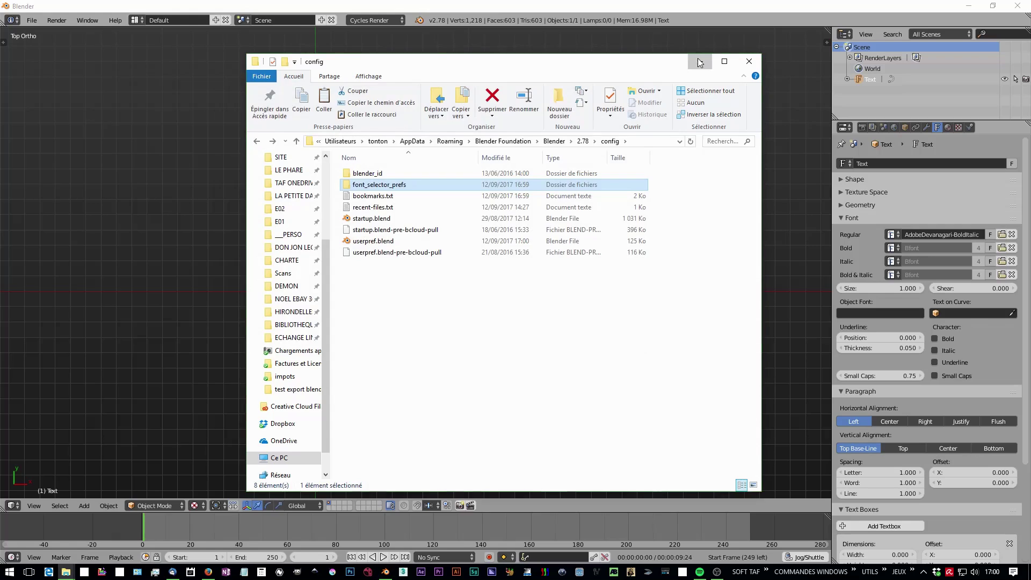
left_click(700, 61)
Collapse the Font, Paragraph and Text Boxes sections in the text object's properties.
left_click(862, 219)
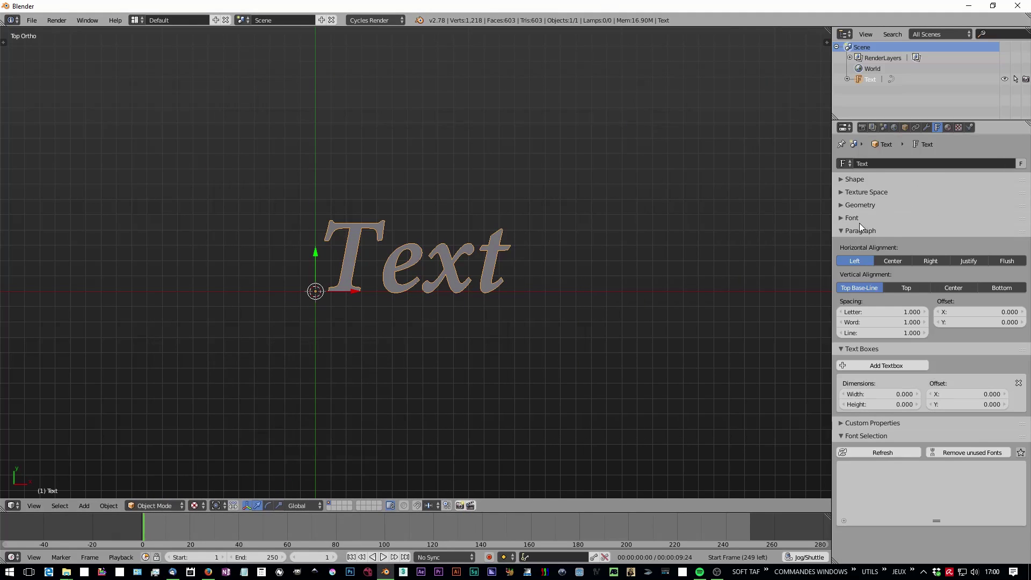
left_click(864, 231)
left_click(872, 244)
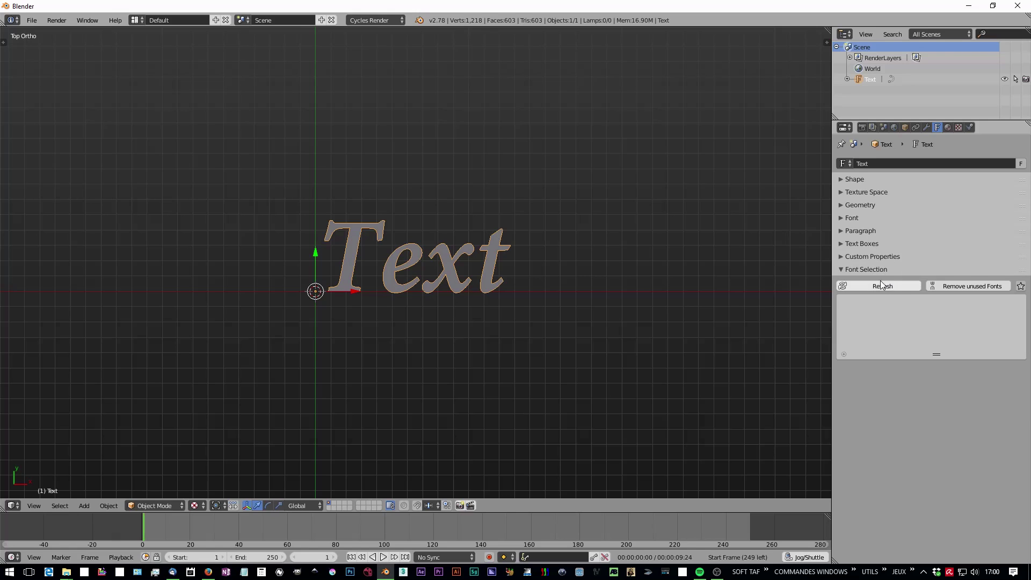
mouse_move(934, 317)
left_mouse_down()
mouse_move(934, 409)
mouse_move(946, 319)
left_mouse_up()
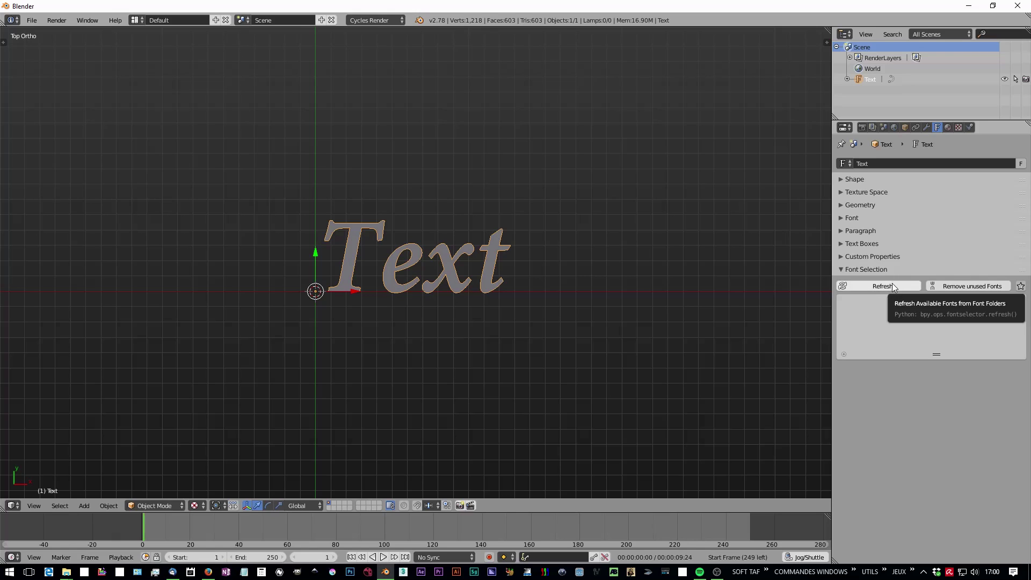
Refresh the available fonts from the font folders and enlarge the Font Selection list to about 19 rows.
left_click(877, 287)
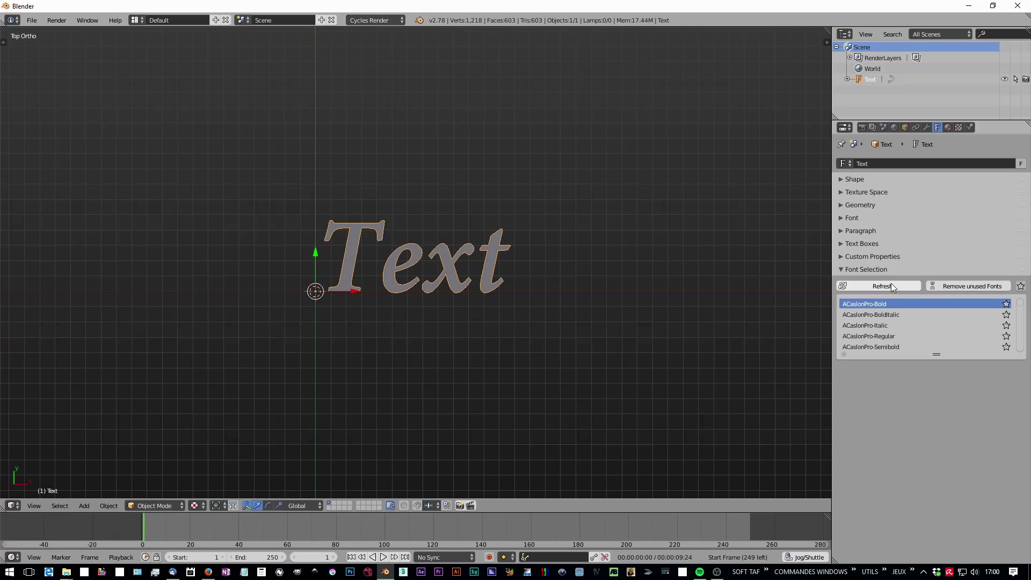
left_click_drag(937, 353, 937, 504)
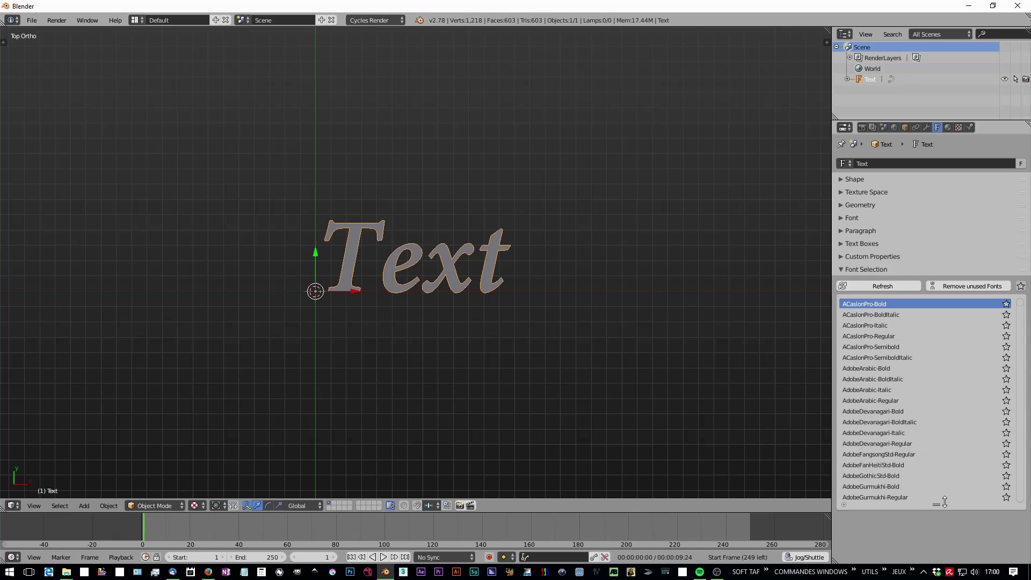
scroll(907, 337, "down", 10)
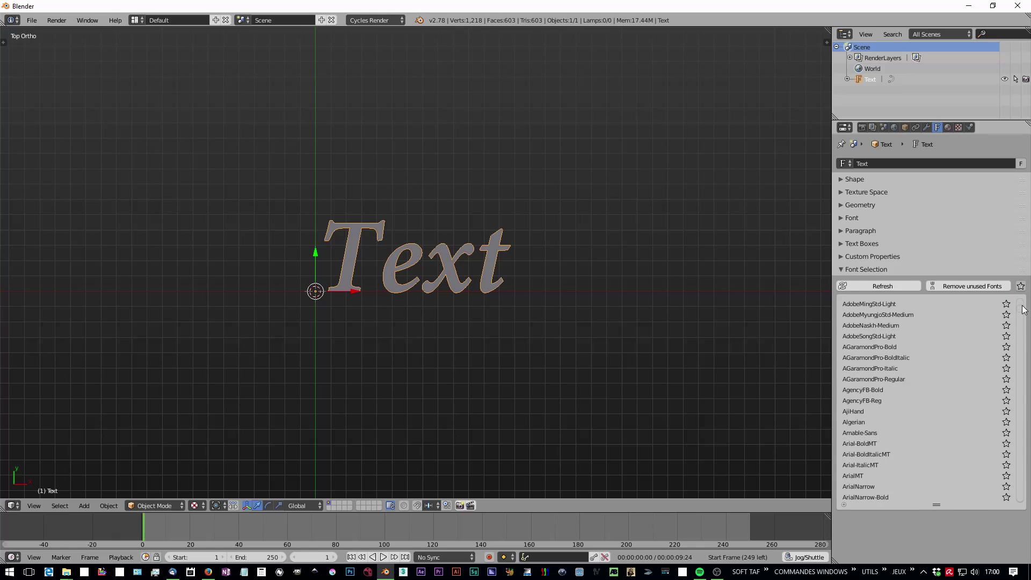
left_click_drag(1021, 308, 1013, 273)
Check the font_selector_prefs folder in File Explorer for the fontselector_fontlist file, and return to Blender.
key("alt+Tab")
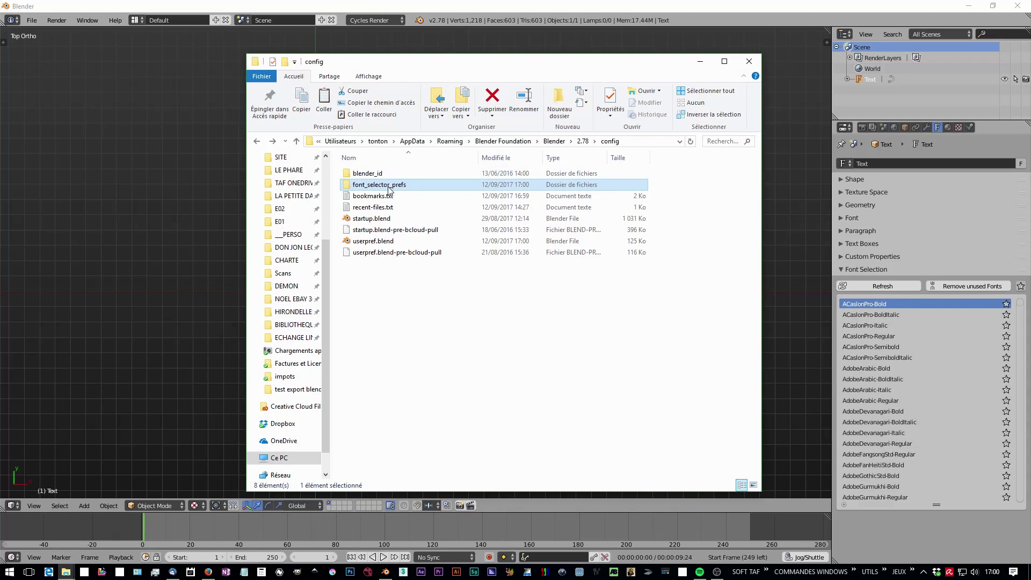
double_click(365, 187)
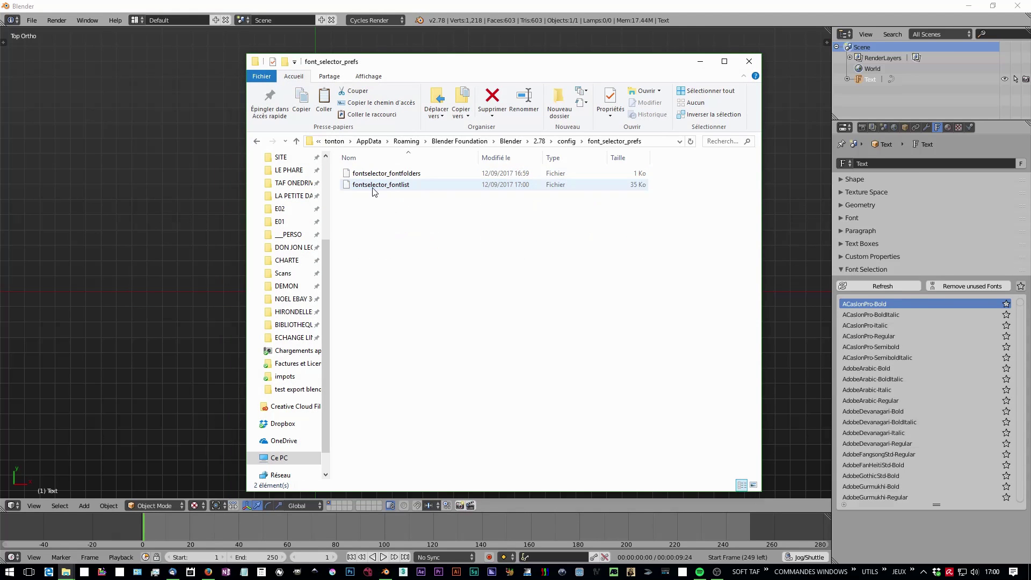
left_click(451, 191)
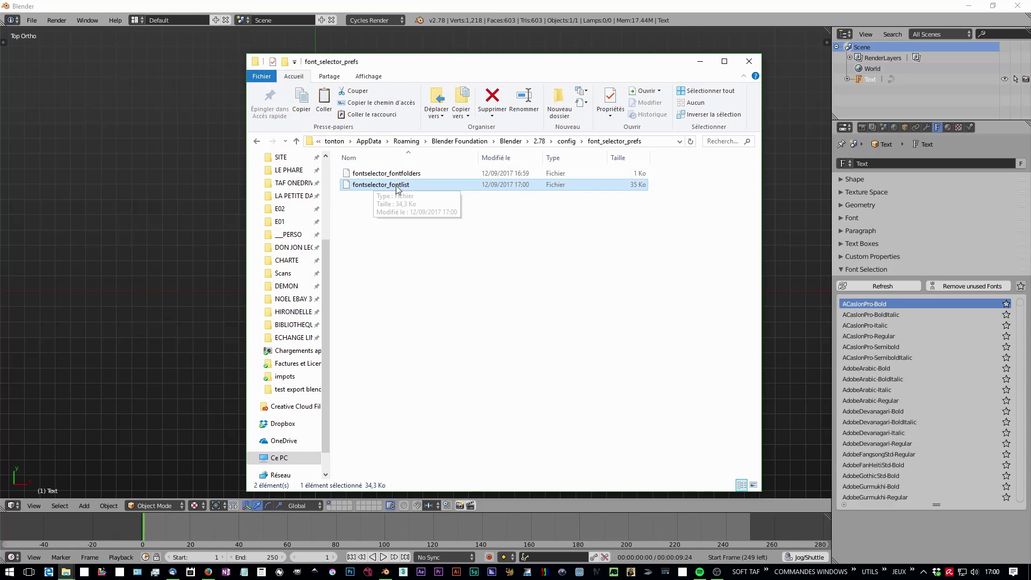
left_click(699, 62)
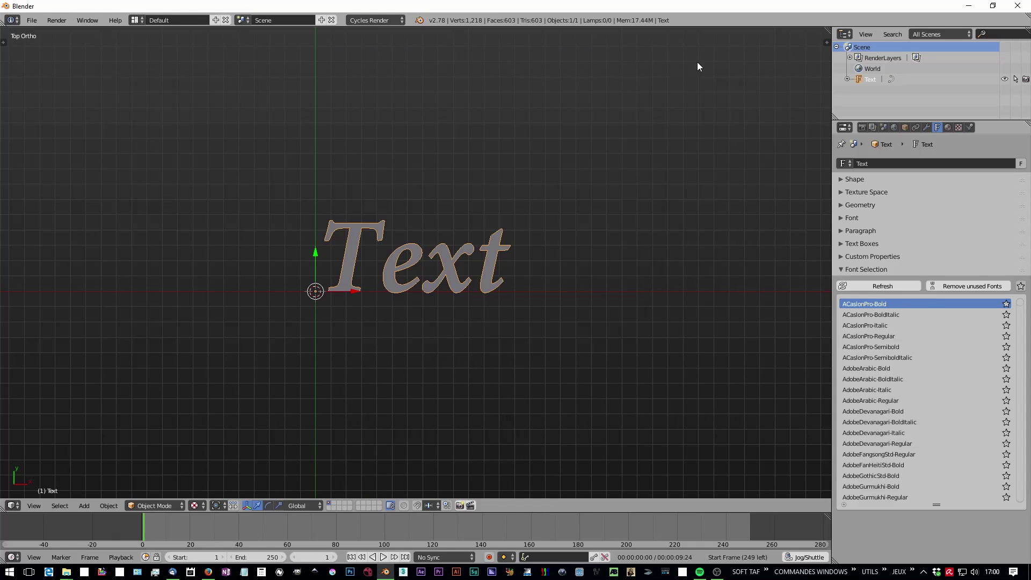
Apply successive fonts to the text object, going from ACaslonPro-Bold down the list to AdobeFangsongStd-Regular.
left_click(882, 307)
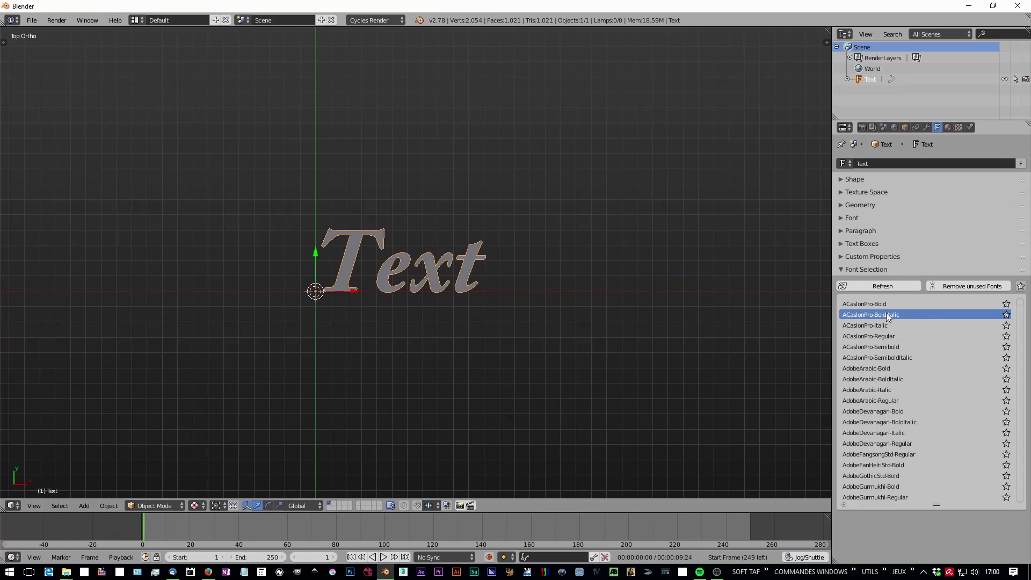
left_click(878, 303)
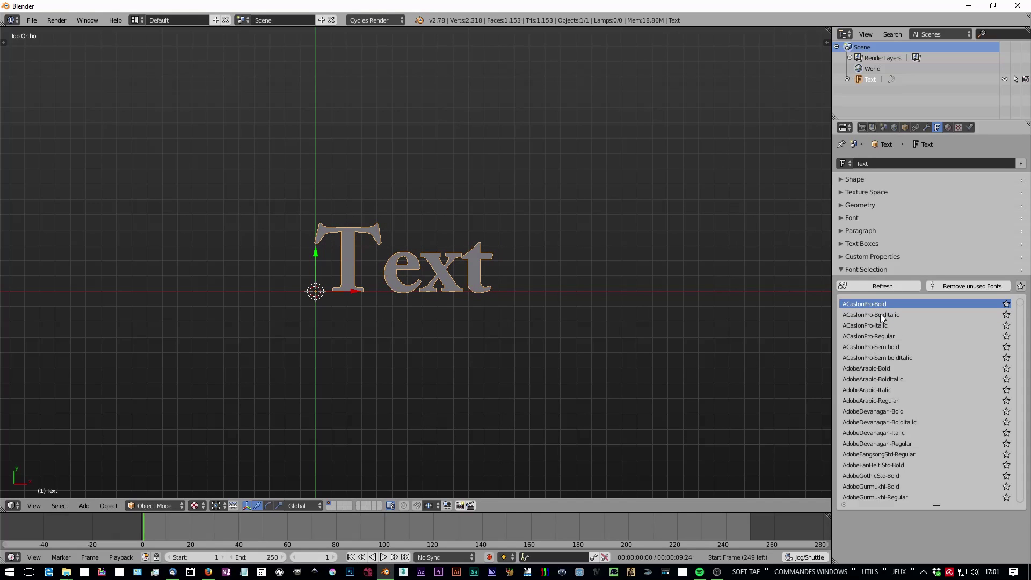
key("Down")
key("Down")
key("Down")
key("Down")
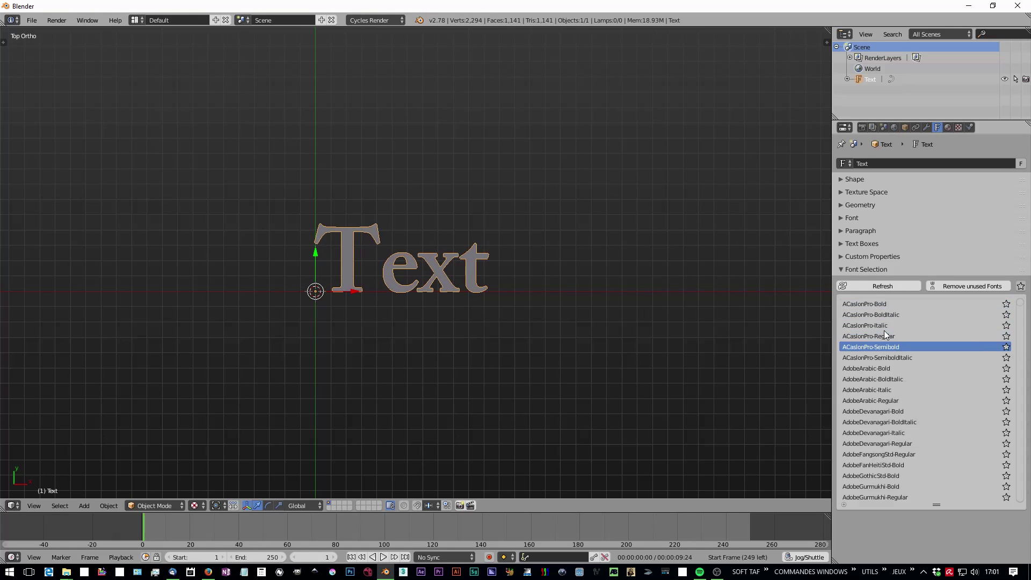
key("Down")
key("Down")
key("Down")
key("Down")
key("Down")
key("Down")
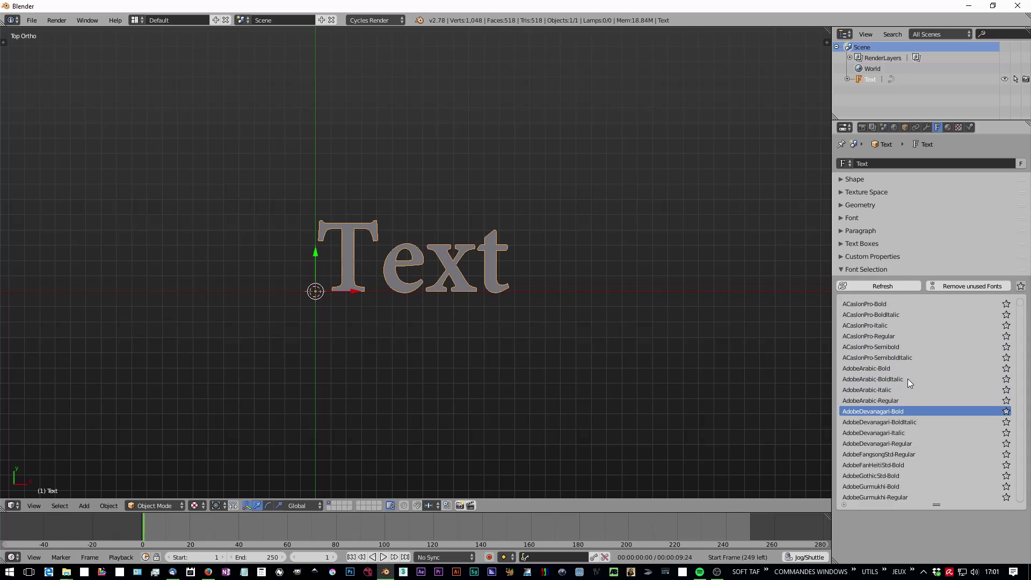
key("Down")
key("Down")
key("Down")
key("Down")
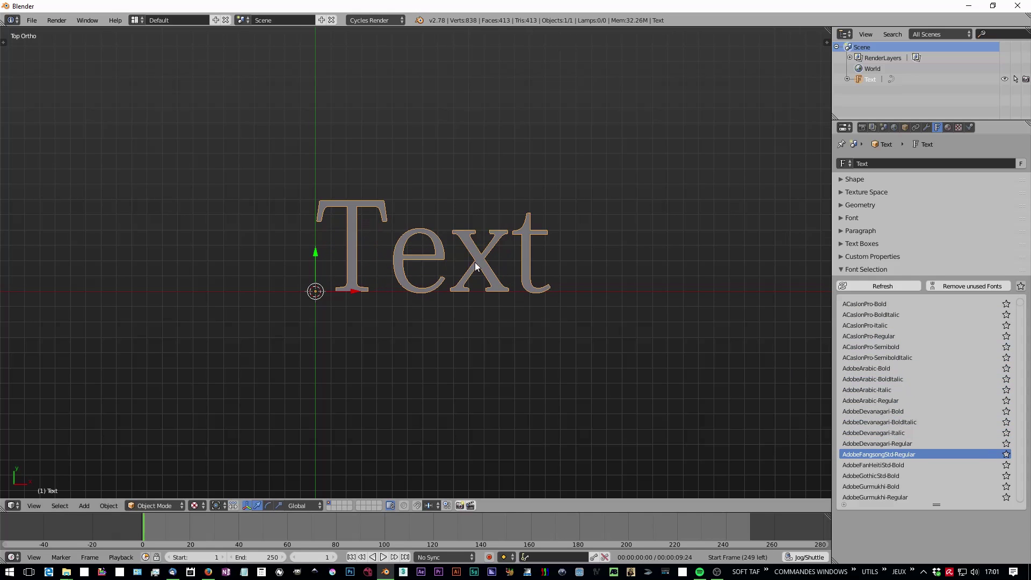
Preview a few fonts beyond AdobeFangsongStd-Regular and go back up the list to apply AdobeDevanagari-Italic to the text.
scroll(475, 262, "up", 3)
scroll(490, 243, "down", 1)
scroll(504, 253, "down", 1)
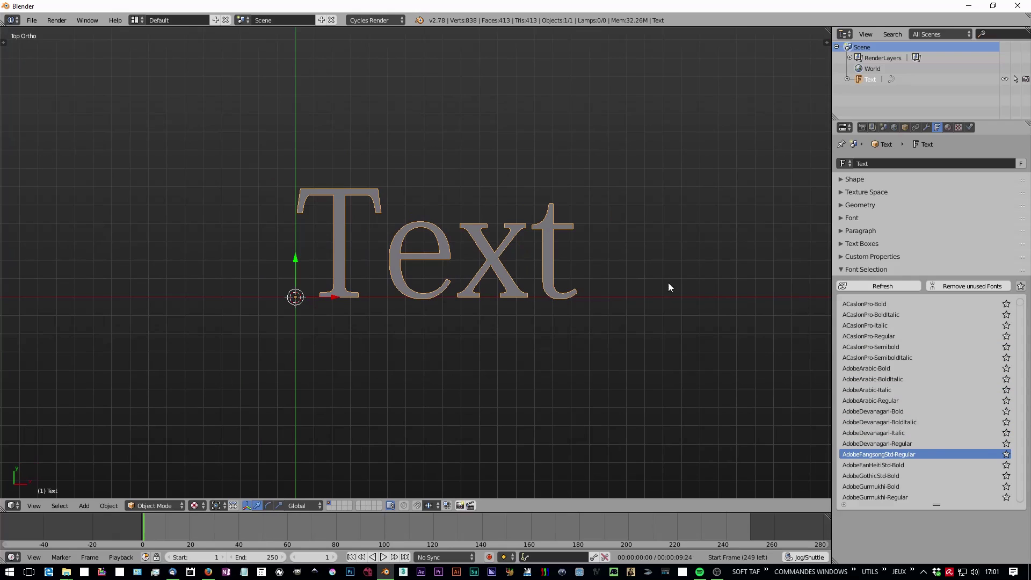
key("Down")
key("Down")
key("Down")
key("Up")
key("Up")
key("Up")
key("Up")
key("Up")
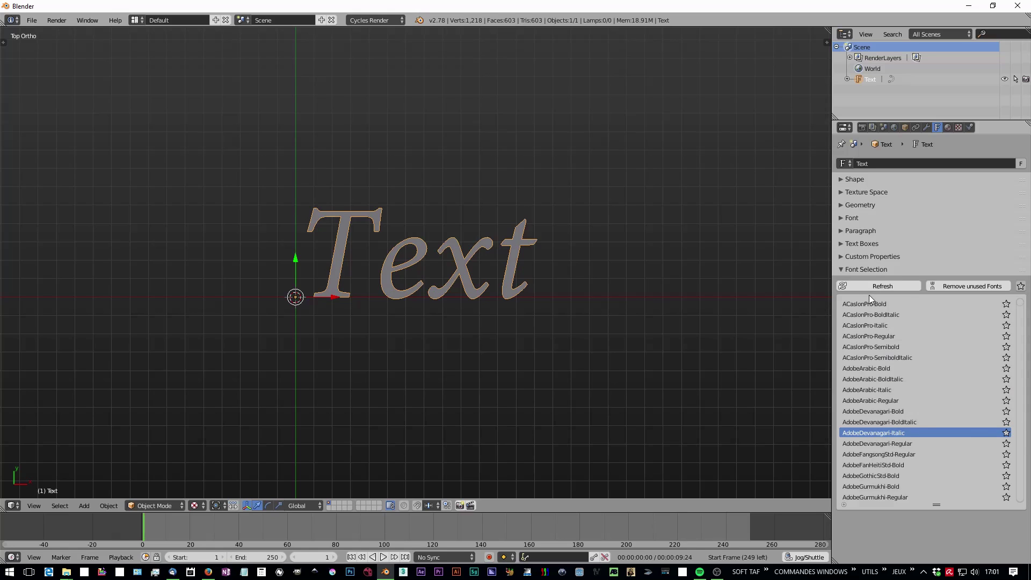
Continue up the font list, applying AdobeDevanagari-BoldItalic, AdobeDevanagari-Bold and AdobeArabic-Regular to the text object.
left_click(971, 422)
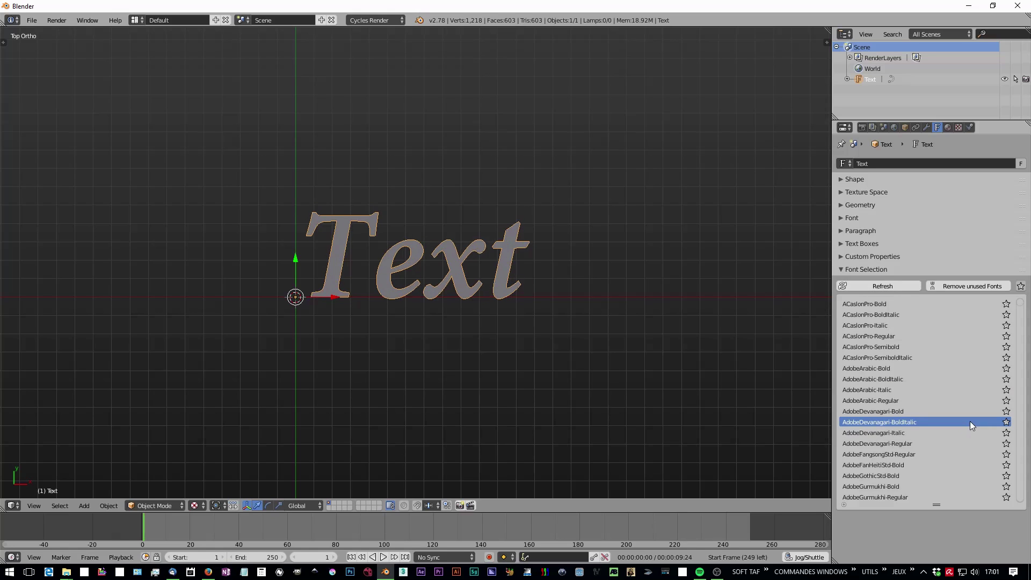
left_click(957, 411)
left_click(954, 400)
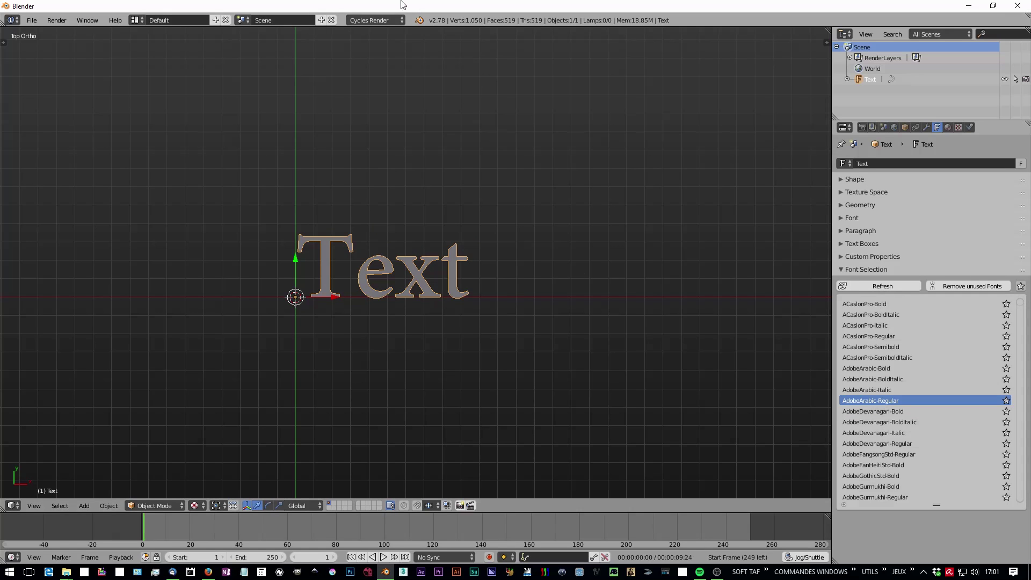
Quit Blender without saving and launch it again.
key("ctrl+q")
left_click(363, 182)
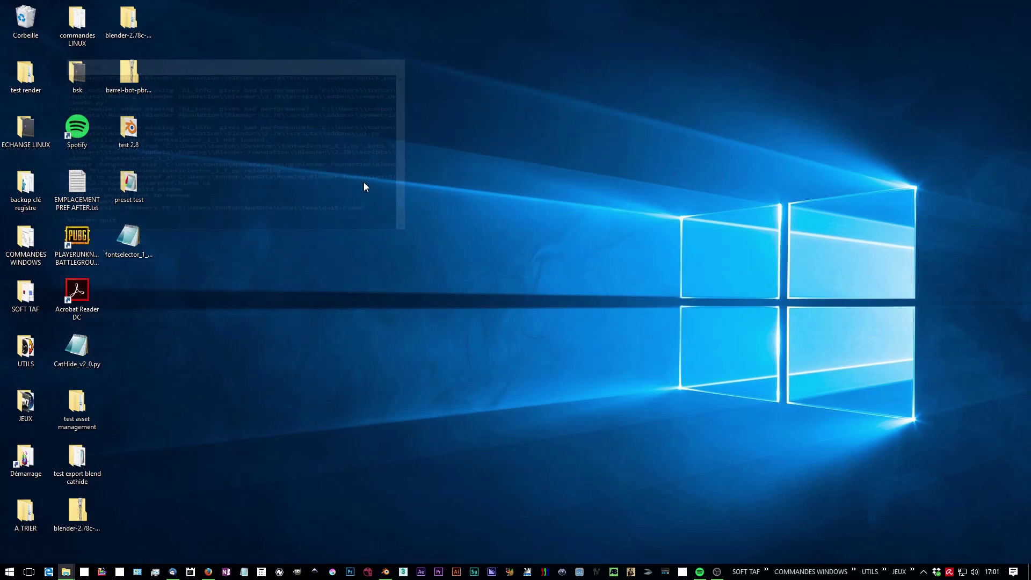
key("super")
type("blend")
key("Return")
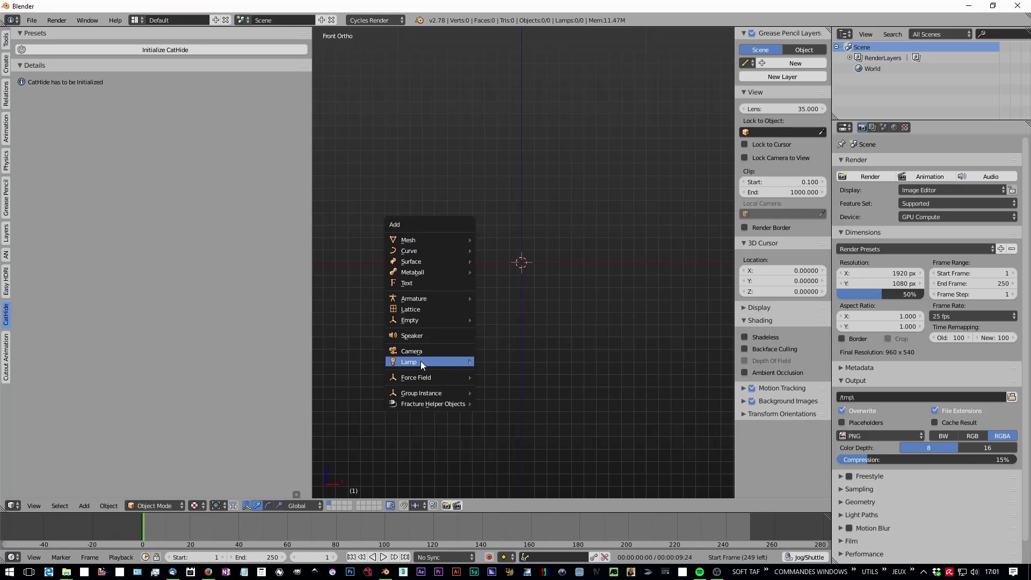
Add a text object to the empty scene, view it from the top and show its text data properties.
left_click(426, 281)
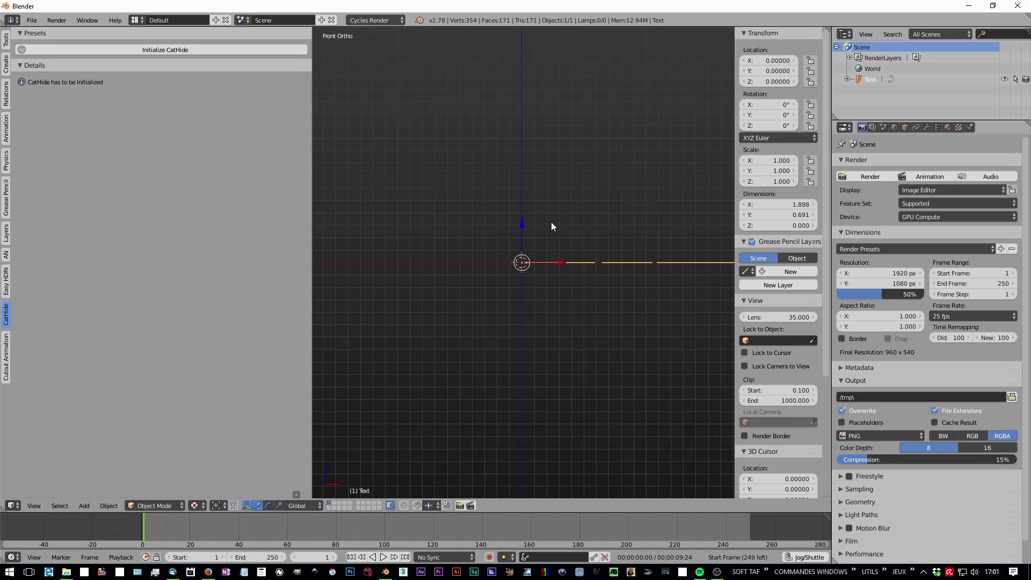
key("KP_7")
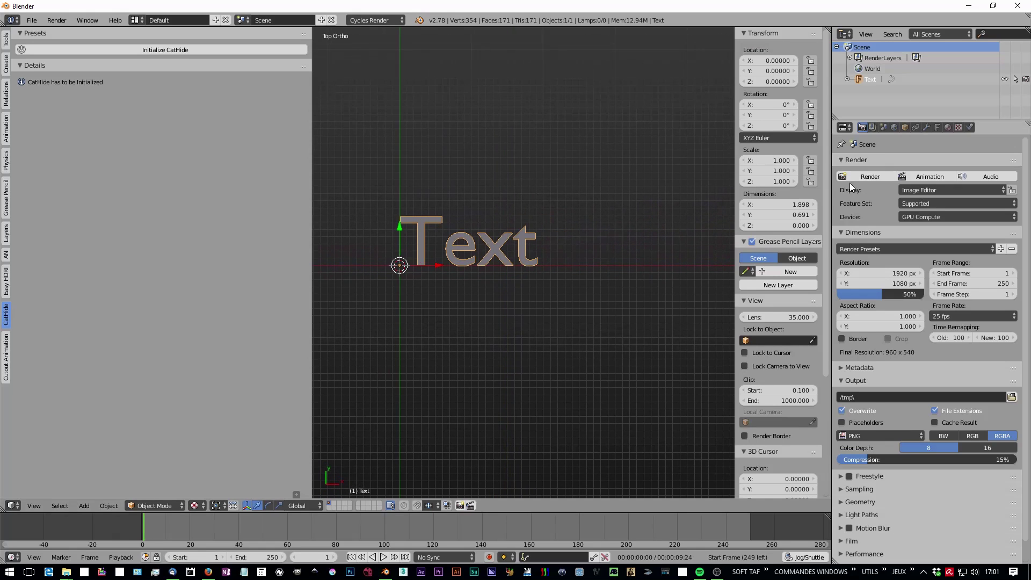
scroll(850, 183, "down", 7, "ctrl")
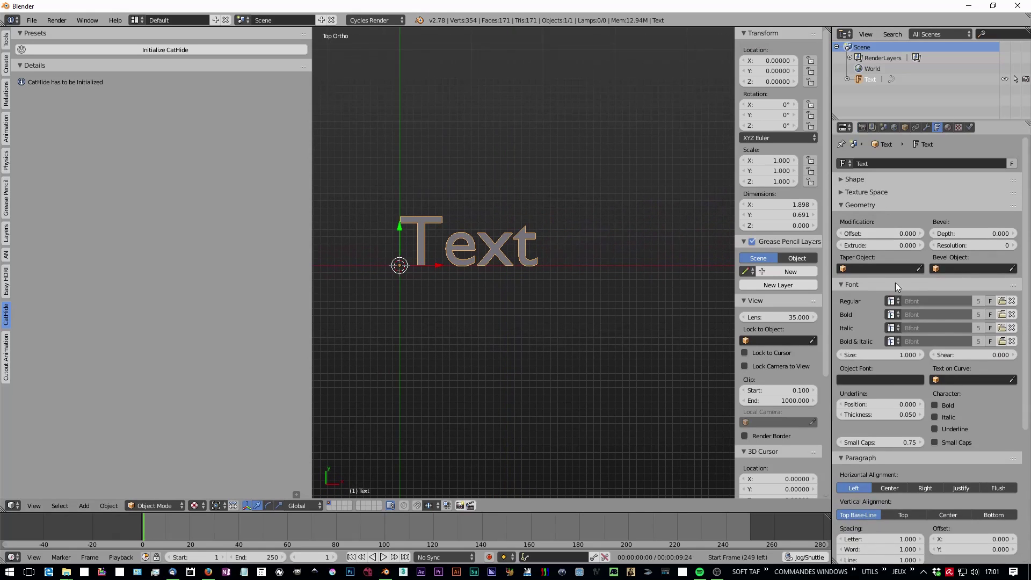
Collapse the Geometry, Font, Paragraph and Text Boxes sections and enlarge the Font Selection list to about 22 rows.
left_click(895, 283)
left_click(881, 205)
left_click(881, 230)
left_click(881, 244)
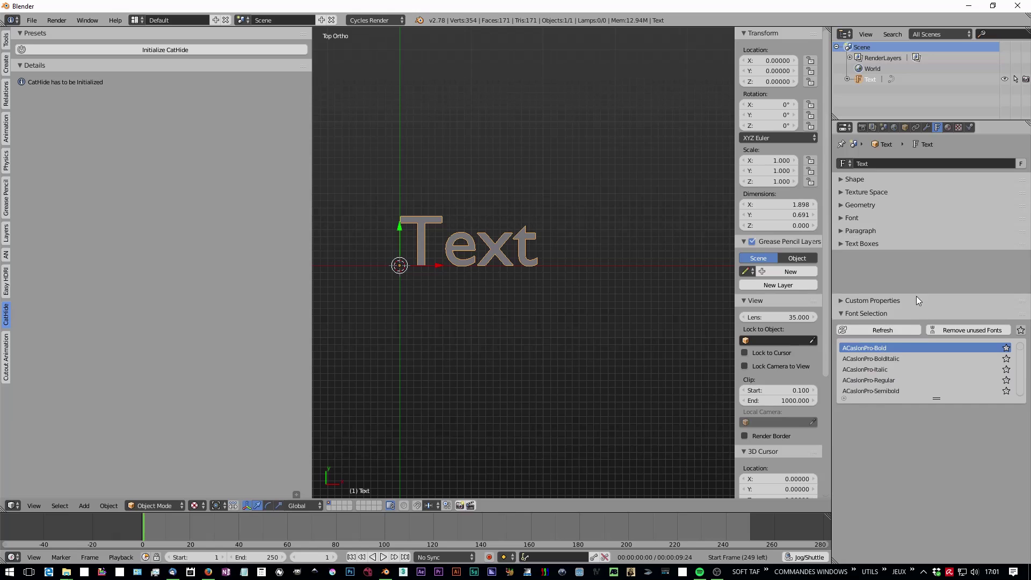
left_click_drag(940, 354, 938, 536)
Apply ACaslonPro-Regular to the text and step through the fonts down to AdobeDevanagari-Bold.
left_click(874, 336)
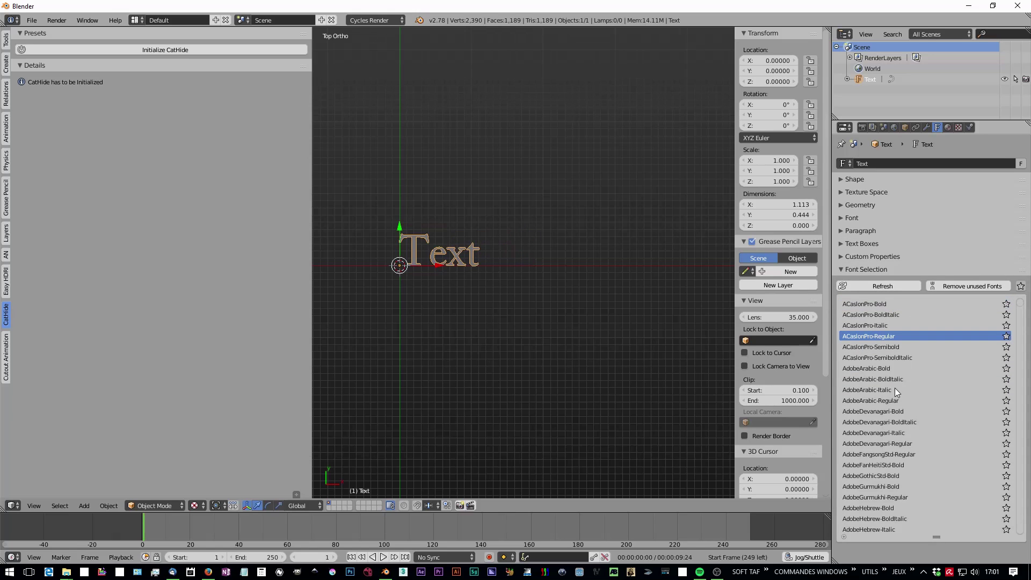
scroll(895, 385, "down", 2, "ctrl")
scroll(895, 381, "down", 5, "ctrl")
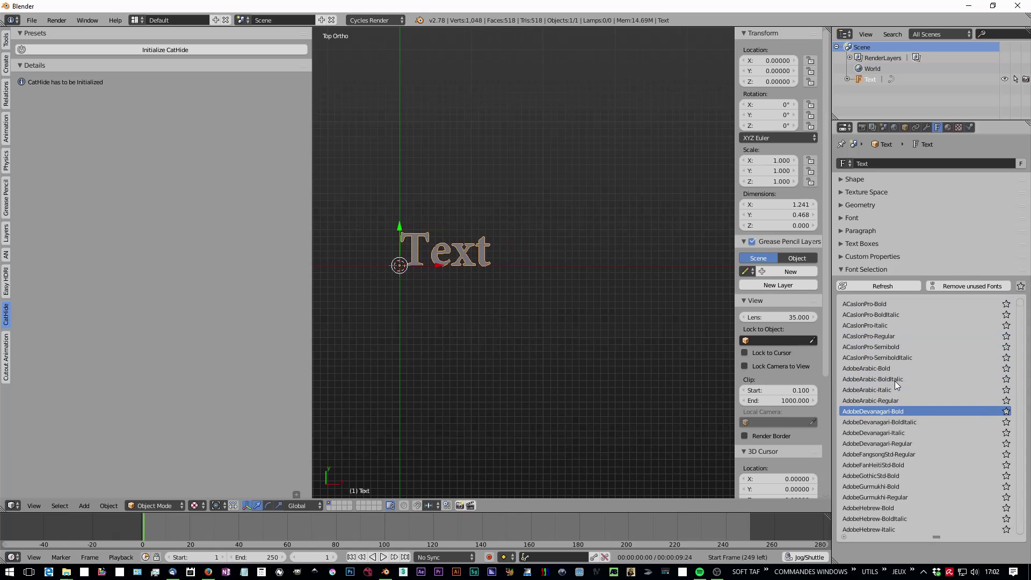
Check the saved font list file in the font_selector_prefs folder in File Explorer, and return to Blender.
key("alt+Tab")
key("alt+Tab")
key("alt+shift+Tab")
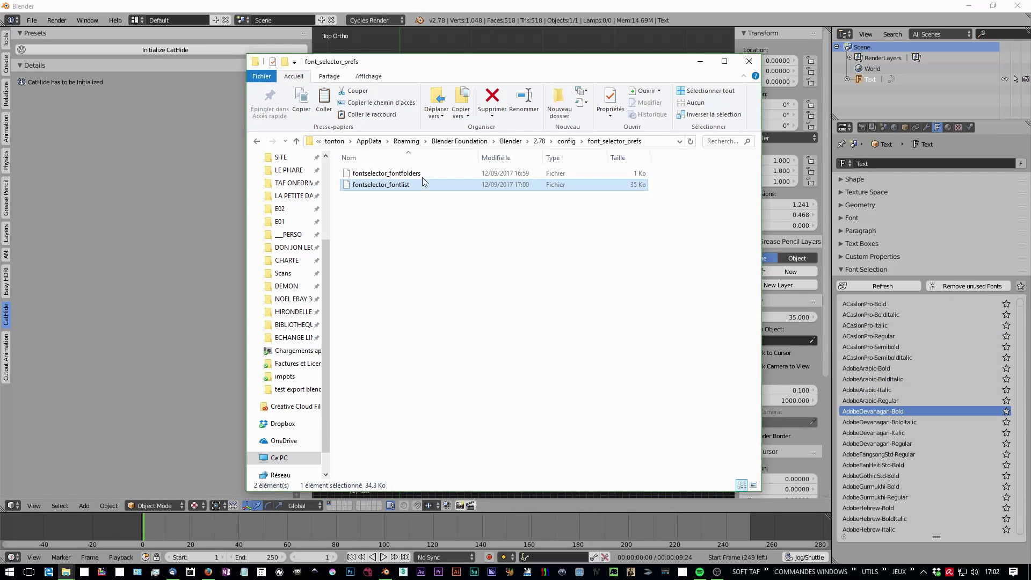
left_click(701, 62)
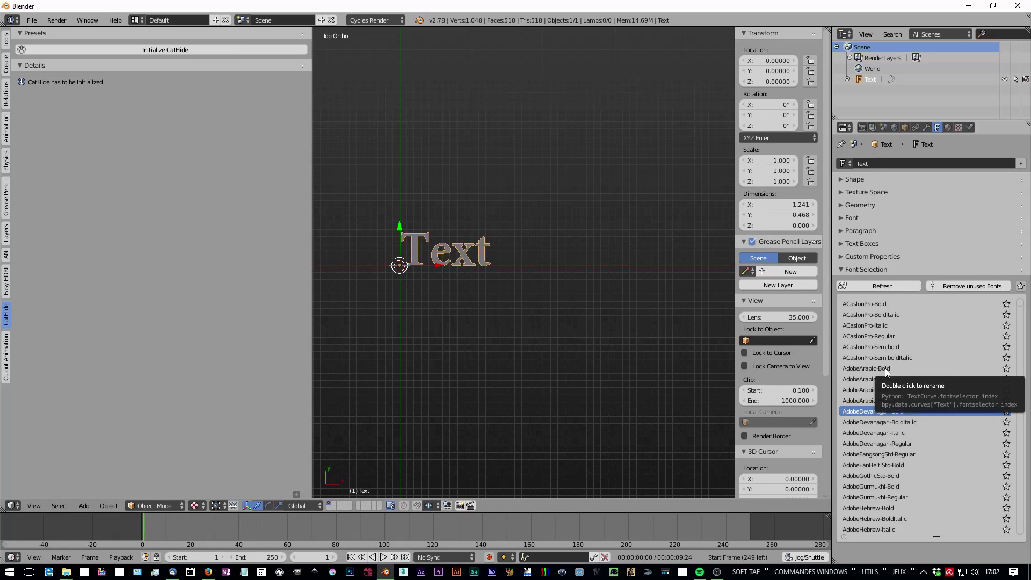
Step one font down and back to AdobeDevanagari-Bold, and remove the unused fonts from the file.
scroll(886, 368, "down", 1, "ctrl")
scroll(887, 372, "up", 1, "ctrl")
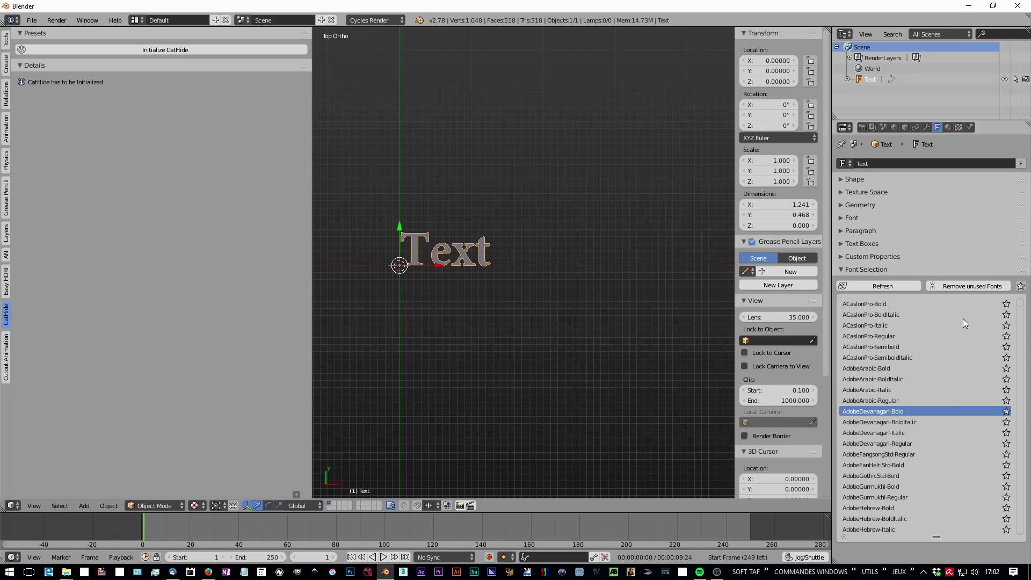
left_click(964, 285)
Step up through the fonts to ACaslonPro-SemiboldItalic and go back one to apply AdobeArabic-Bold to the text.
key("Up")
key("Up")
key("Up")
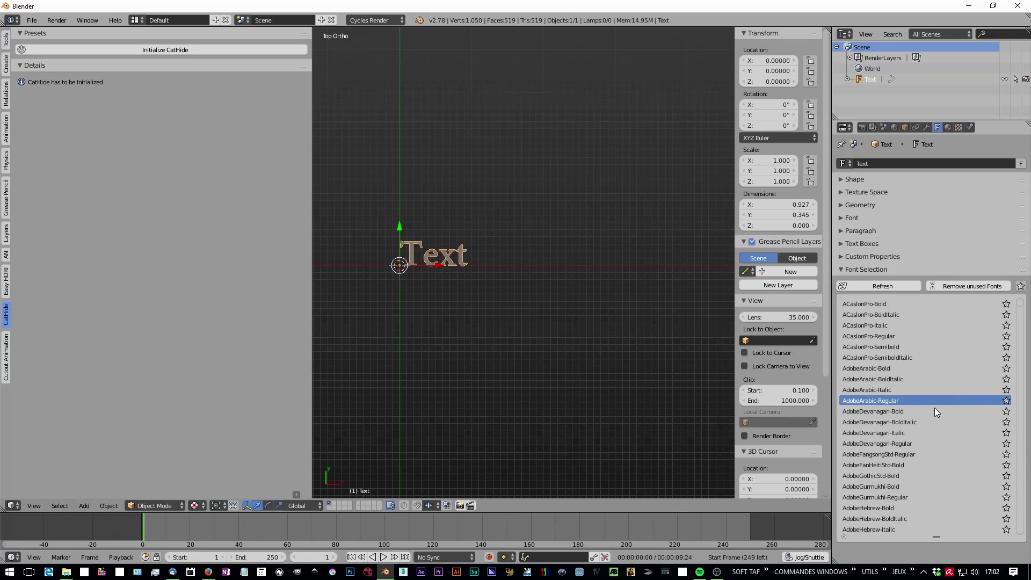
key("Up")
key("Up")
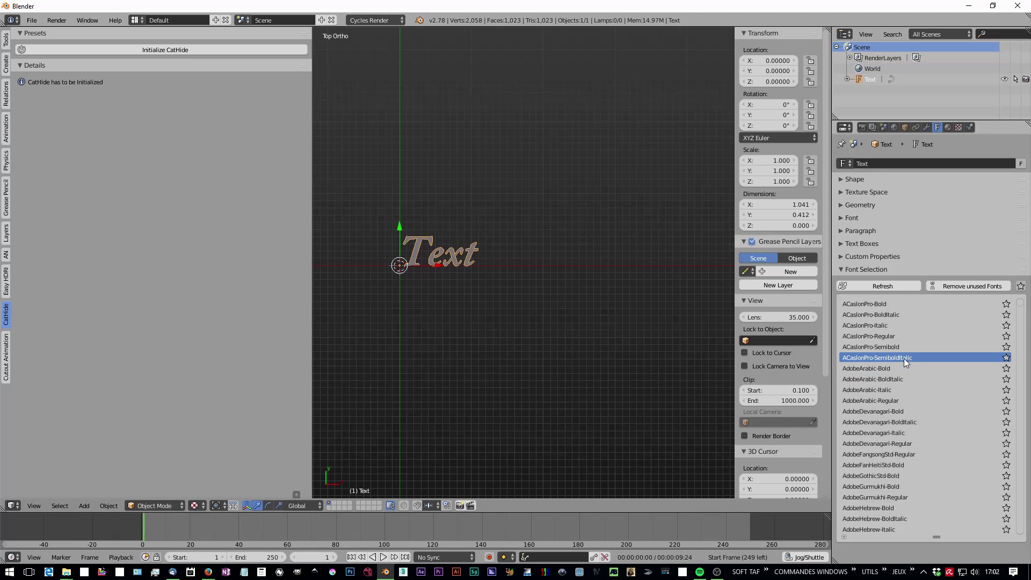
key("Down")
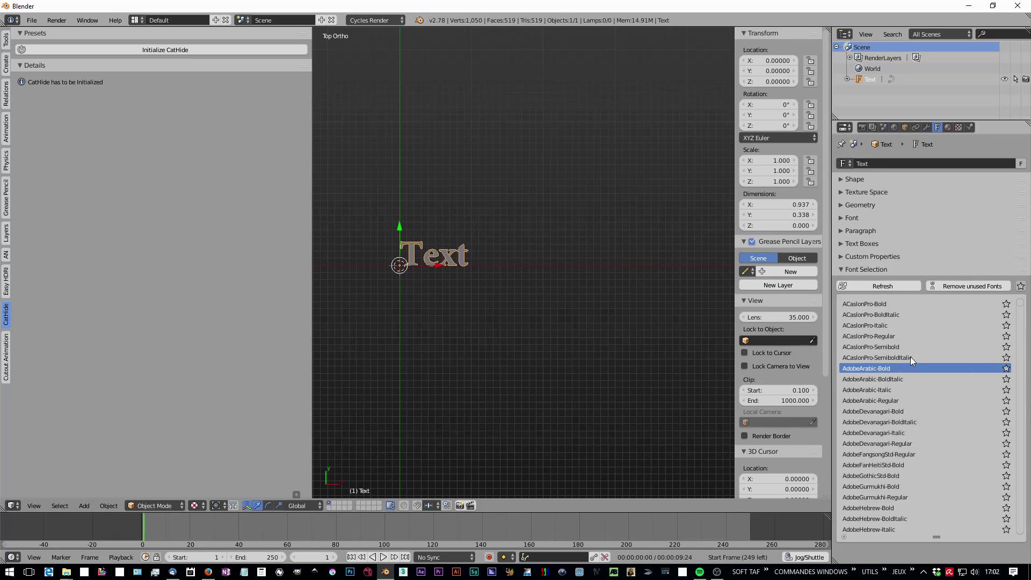
Duplicate the text object three times, placing copies at the upper right, lower right and below the original.
key("shift+d")
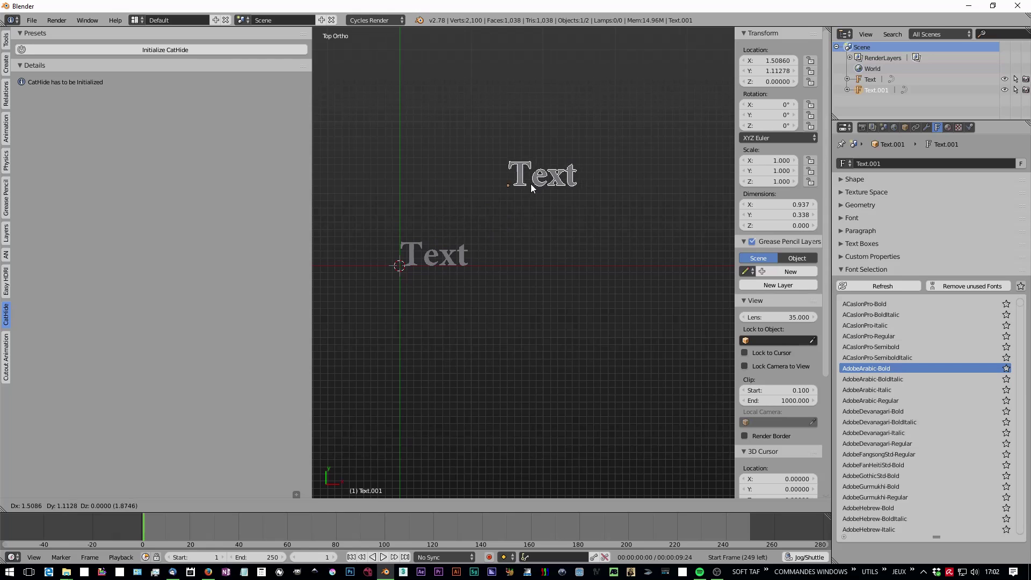
left_click(527, 186)
key("shift+d")
left_click(556, 296)
key("shift+d")
left_click(407, 350)
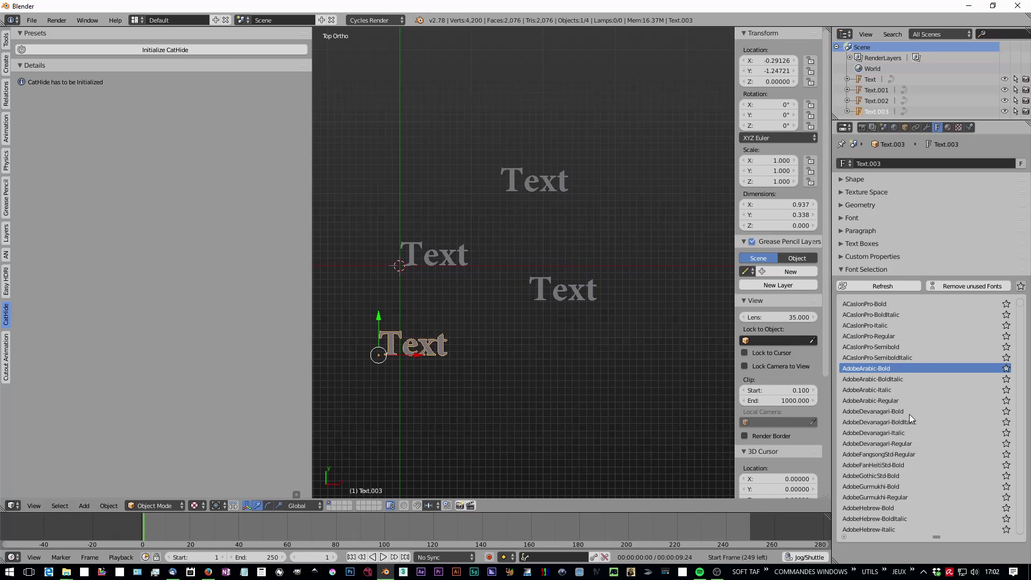
Give the copy below the original a larger upright font from several entries further down the list.
key("Down")
key("Down")
key("Down")
key("Down")
key("Down")
Give the lower-right copy, Text.002, an italic font from a few entries above AdobeArabic-Bold in the list.
right_click(554, 291)
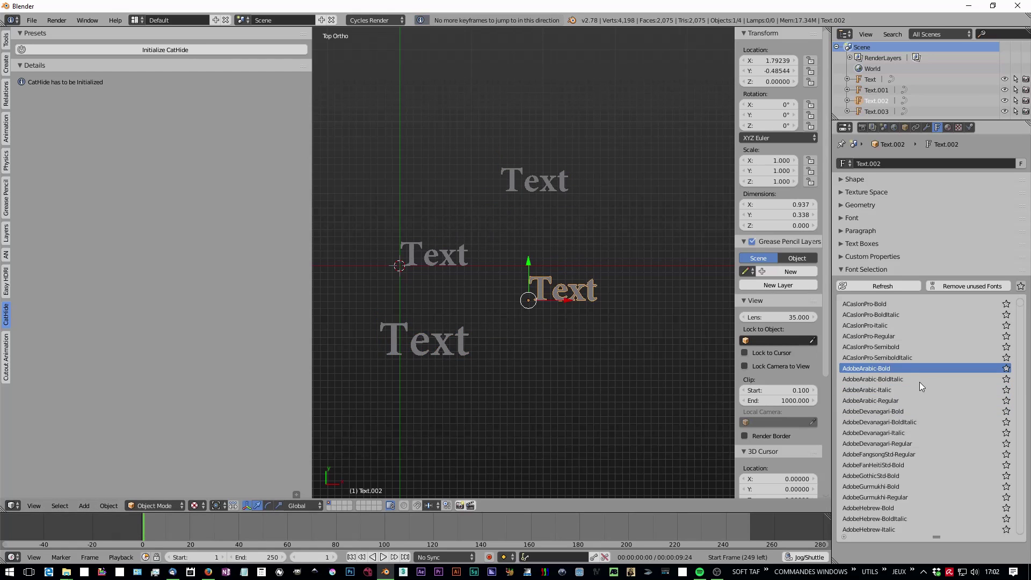
key("Up")
key("Up")
key("Up")
key("Up")
Select the upper-right copy, Text.001, and remove the unused fonts, running the cleanup a second time.
right_click(560, 194)
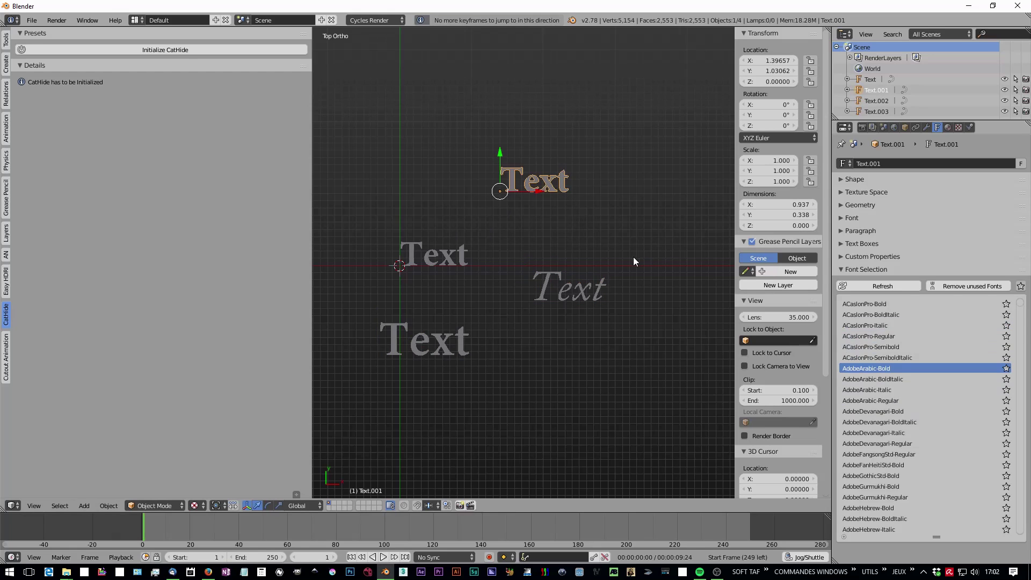
left_click(962, 285)
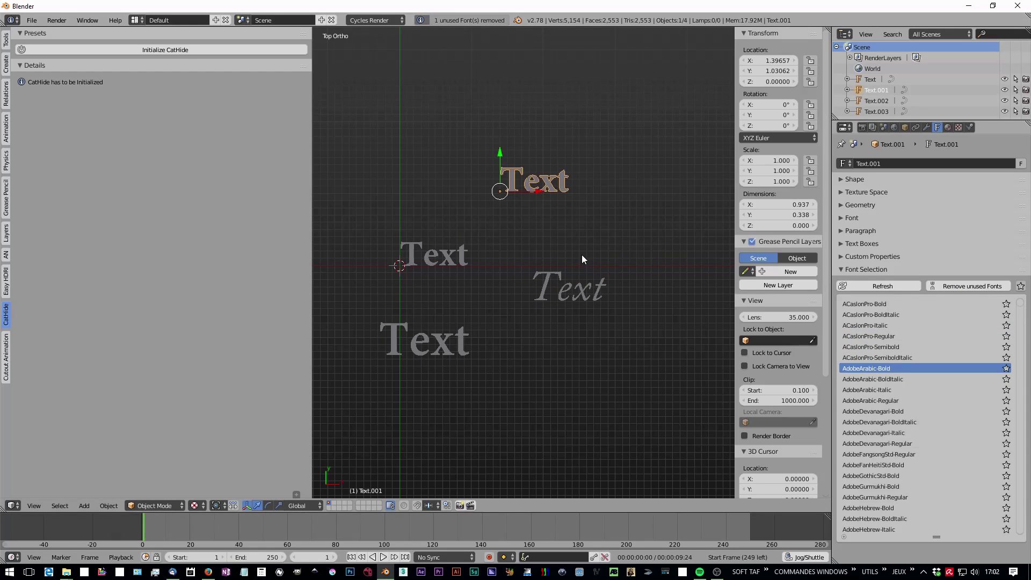
scroll(551, 255, "up", 2)
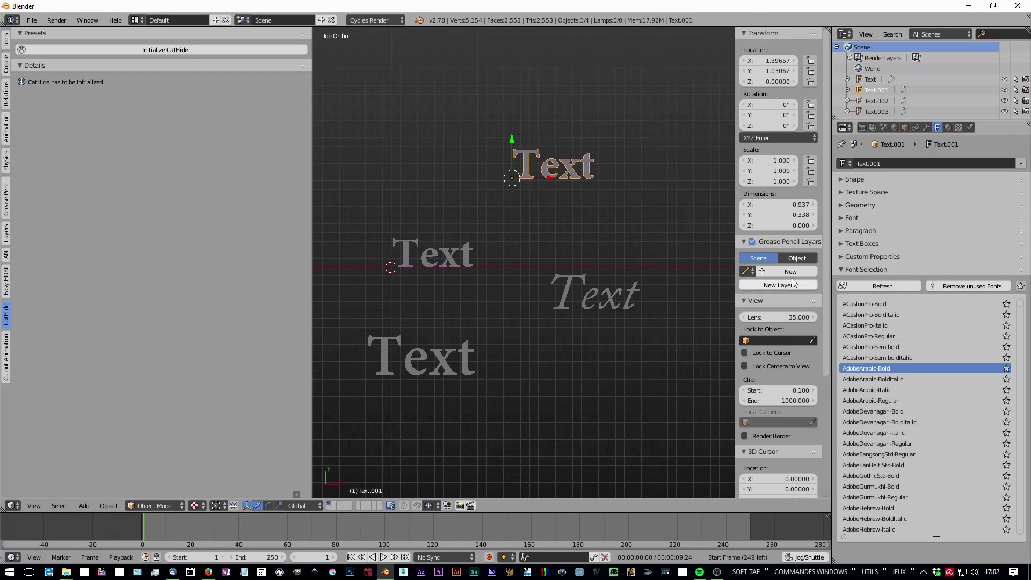
left_click(953, 284)
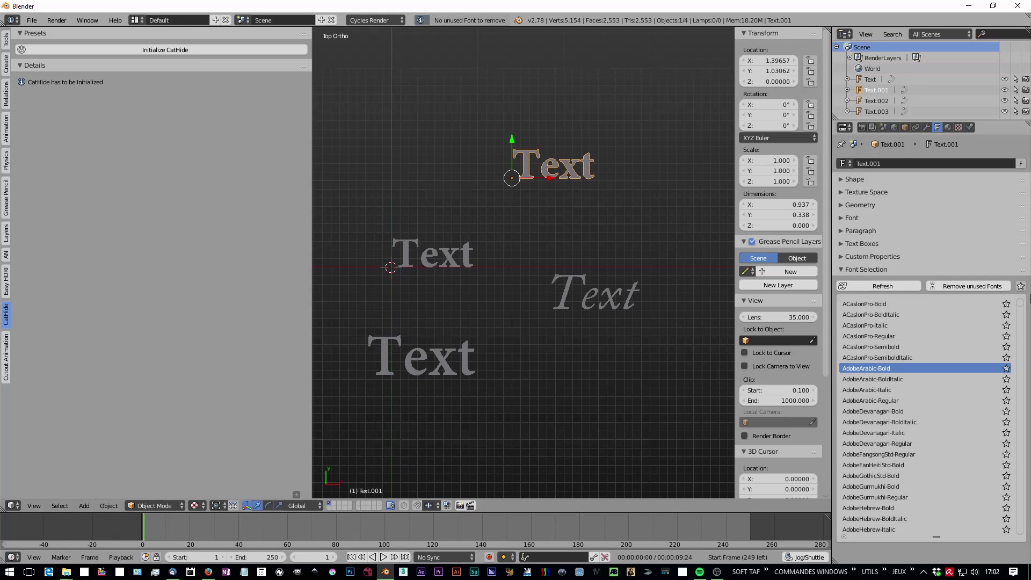
Mark ACaslonPro-Bold, ACaslonPro-BoldItalic and ACaslonPro-Regular as favorites and filter the font list to show only favorites.
left_click(1022, 286)
left_click(1021, 285)
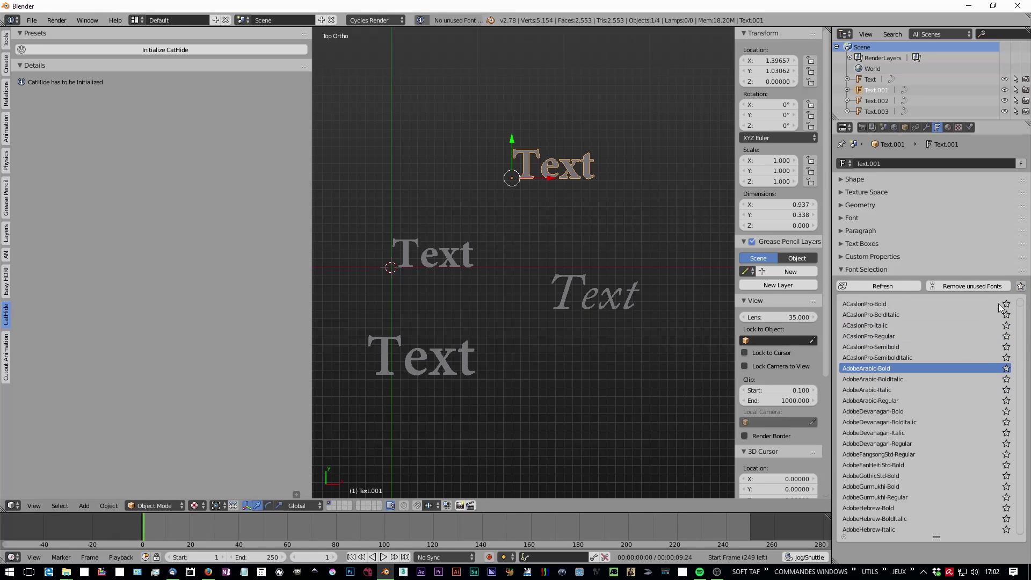
left_click(1006, 304)
left_click(1007, 314)
left_click(1007, 336)
left_click(1022, 287)
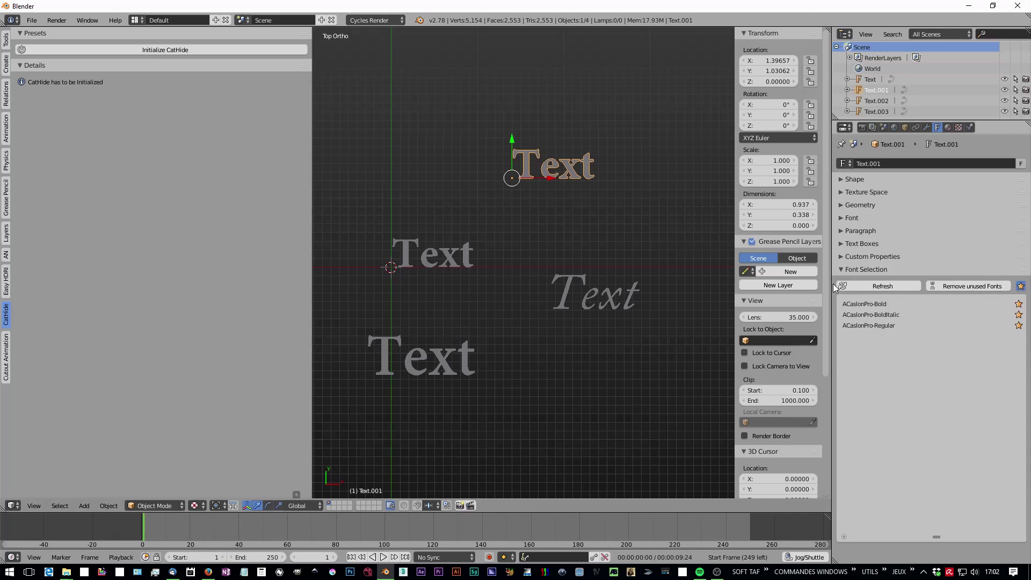
Widen the properties area and apply ACaslonPro-Bold to the upper-right text from the unfiltered font list.
left_click_drag(833, 284, 749, 285)
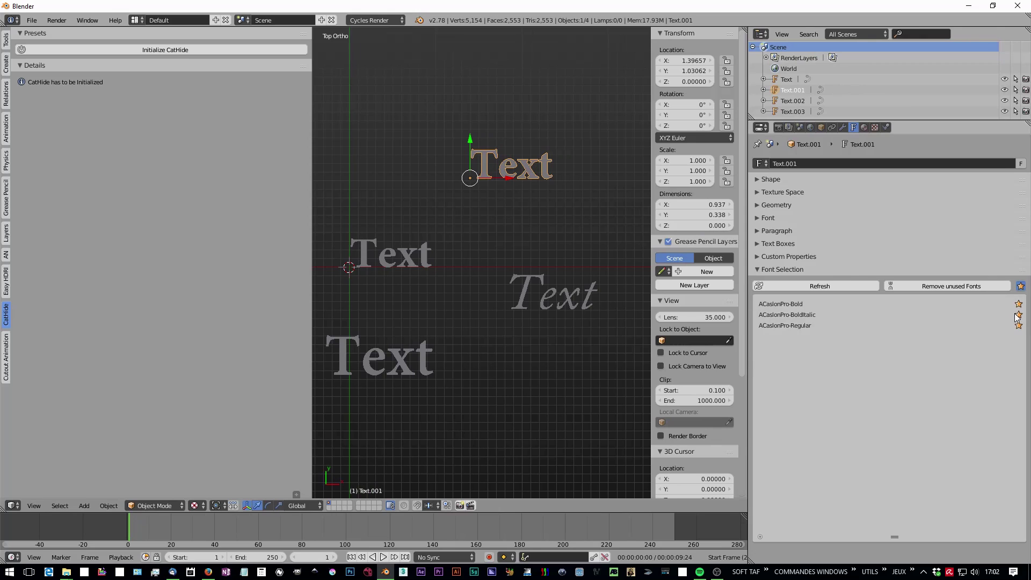
left_click(1023, 286)
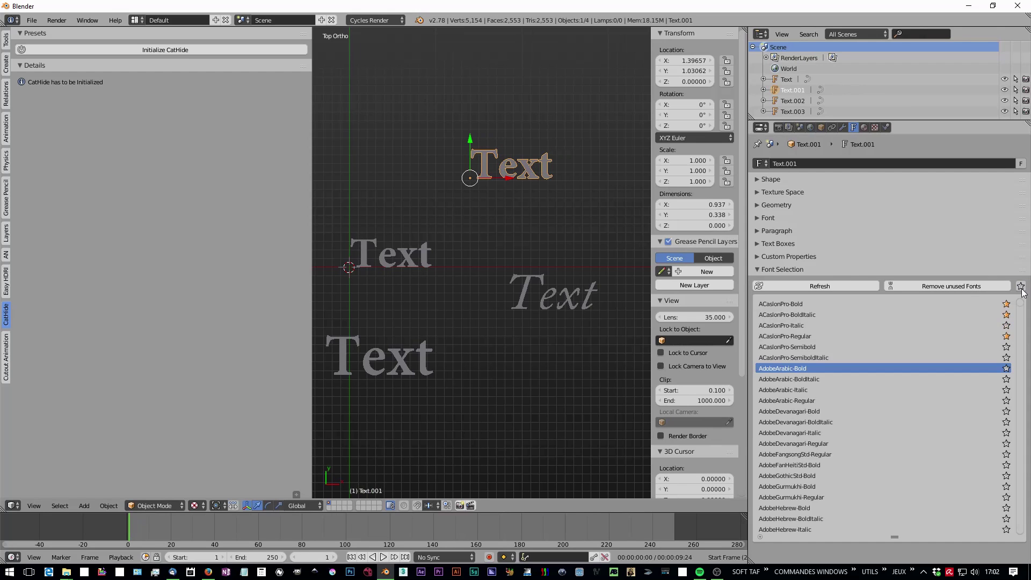
left_click(869, 304)
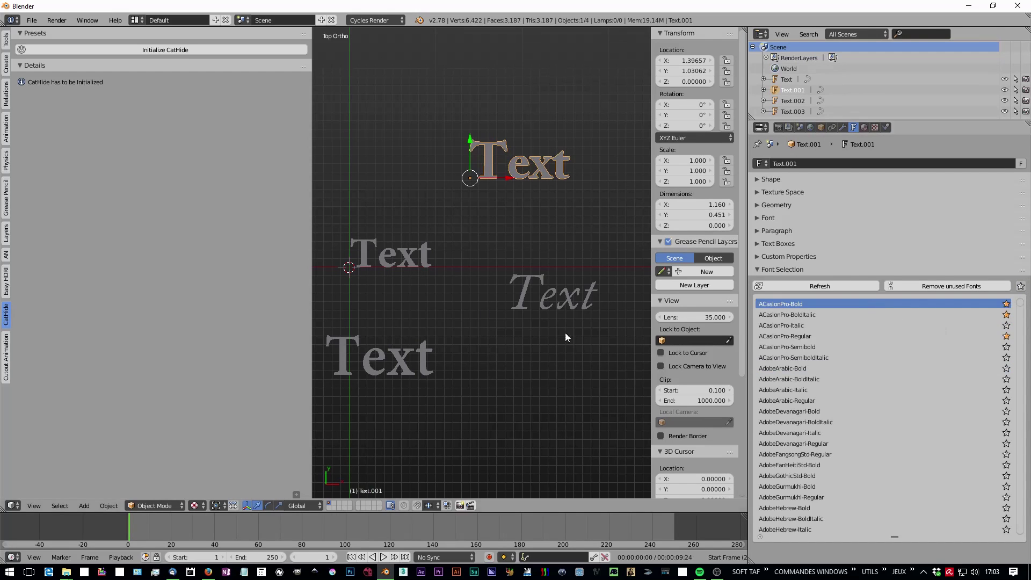
Check the fontselector_favorites file in the font_selector_prefs folder in File Explorer, and return to Blender.
key("alt+Tab")
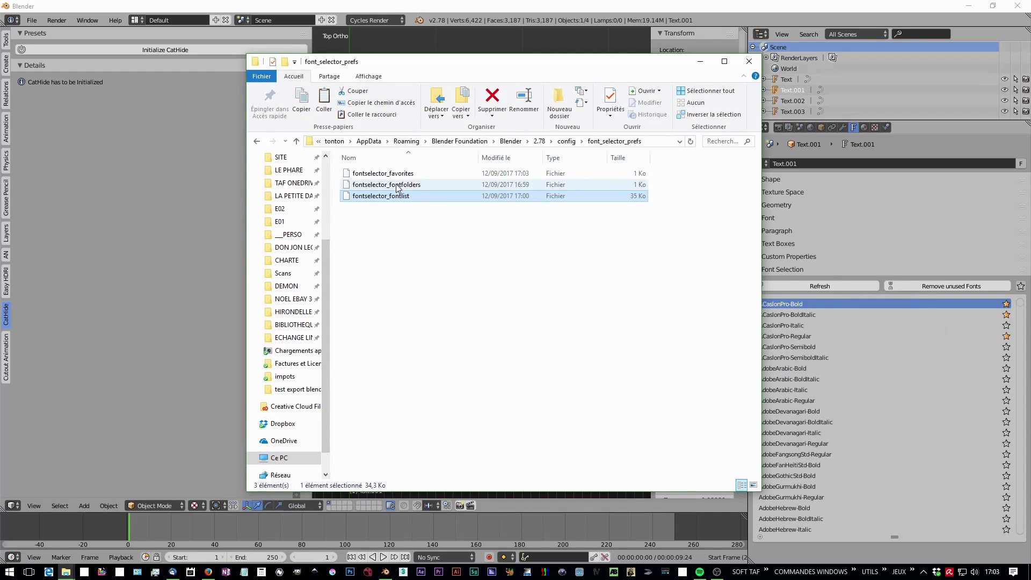
left_click(385, 173)
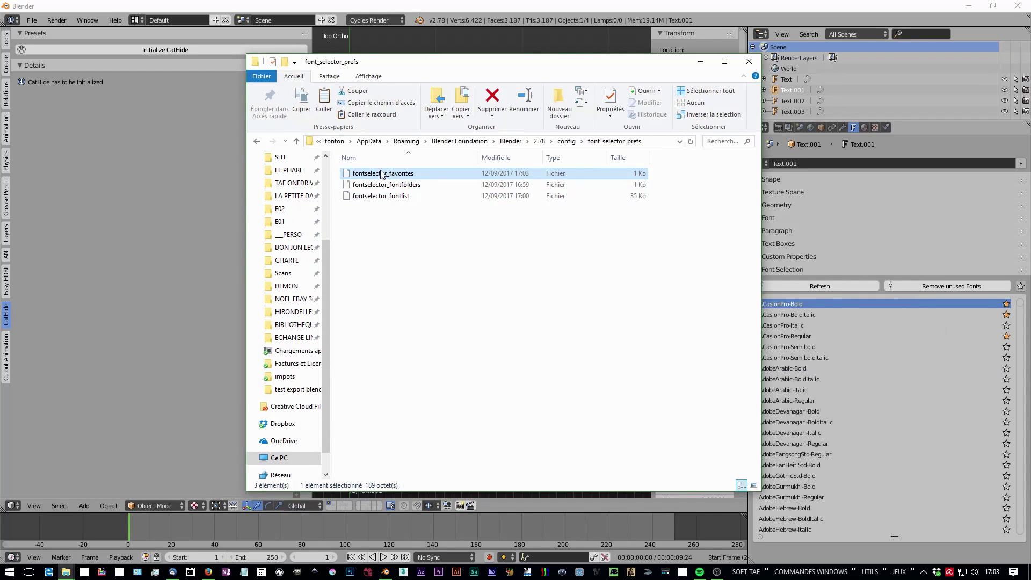
left_click(701, 61)
Refresh the available fonts and try ACaslonPro-Italic, ACaslonPro-Regular and ACaslonPro-Semibold on the upper-right text.
left_click(825, 286)
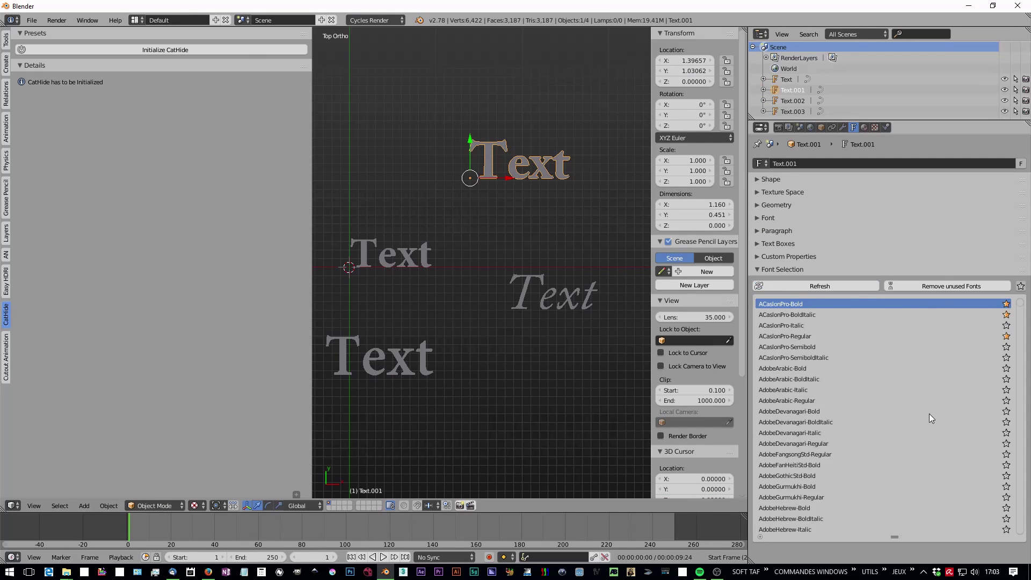
left_click(922, 323)
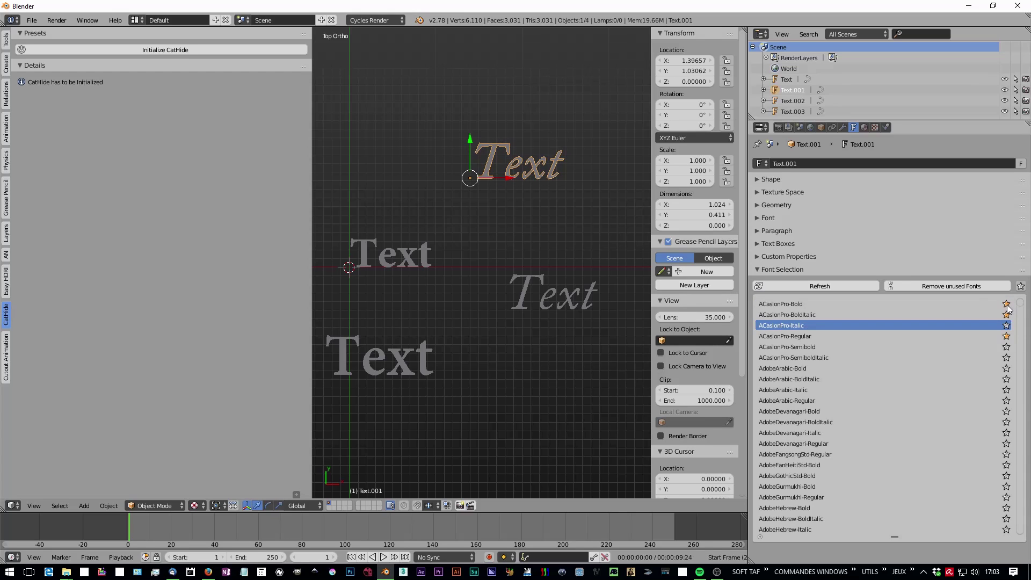
left_click(881, 335)
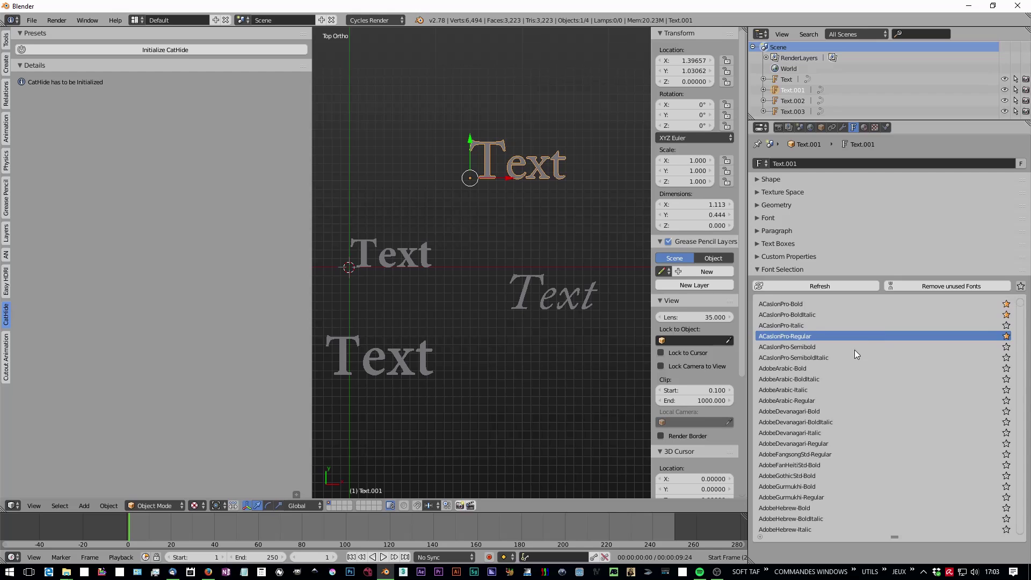
left_click(857, 348)
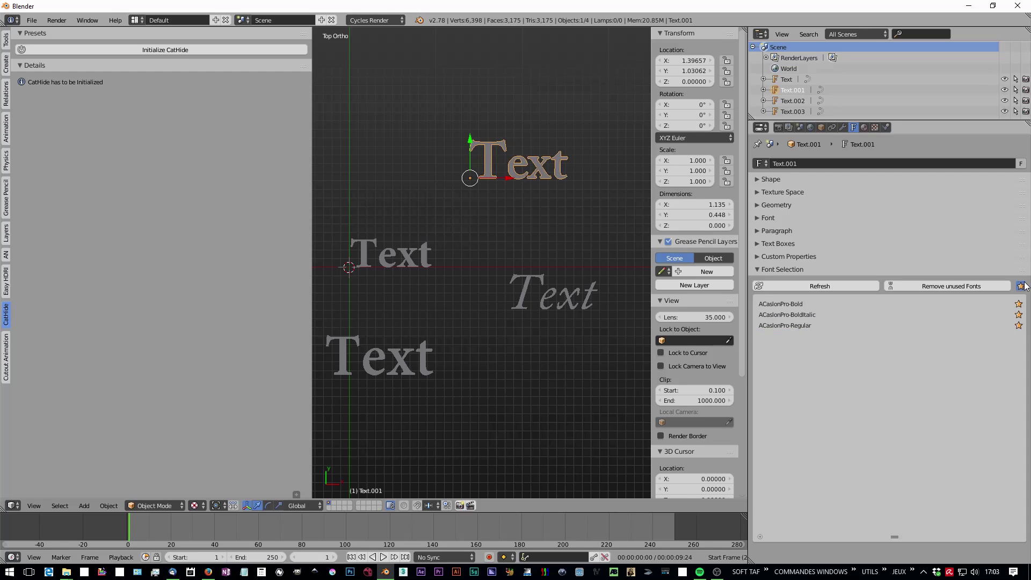
Show the full font list again instead of only favorites and apply AdobeArabic-Regular to the upper-right text.
scroll(803, 403, "down", 2)
scroll(803, 398, "down", 1)
left_click(830, 371)
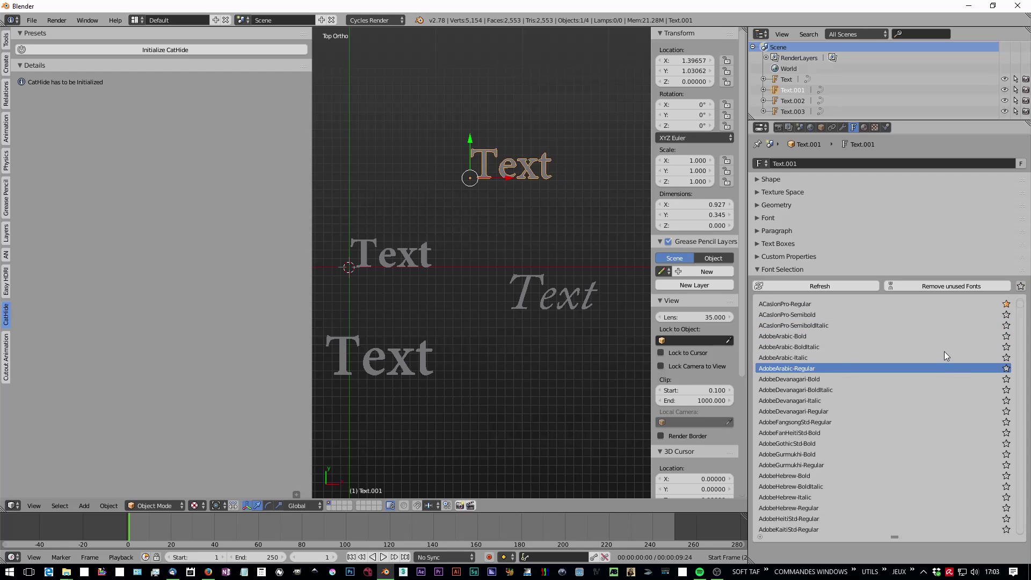
Toggle the favorites-only filter on and off, and mark AdobeArabic-Regular and AdobeDevanagari-Regular as favorite fonts.
left_click(1020, 286)
left_click(1021, 286)
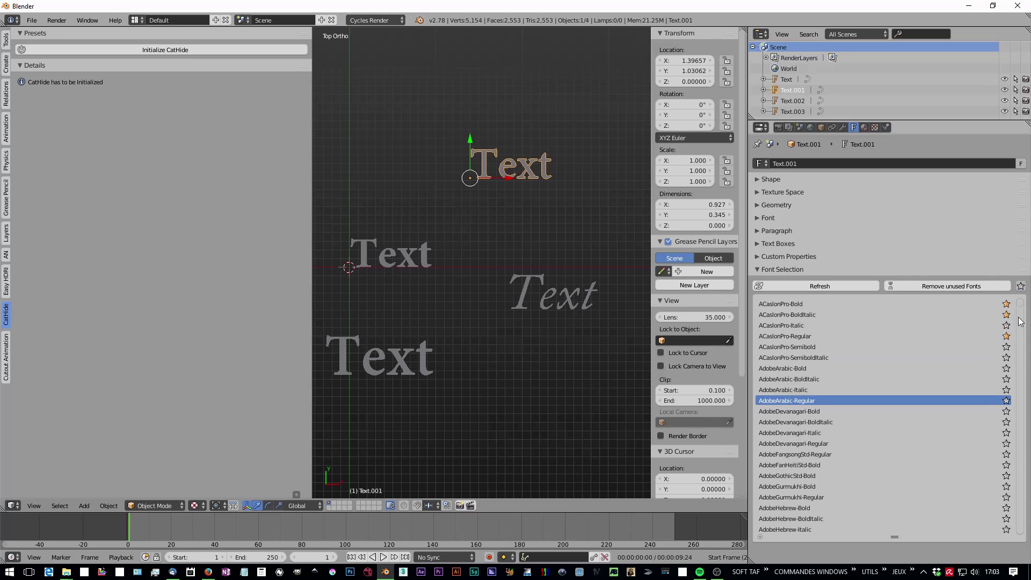
left_click(1007, 401)
left_click(1007, 444)
Apply WalkwayCondensedSemiBold to the upper-right text, mark it as a favorite, and briefly filter the list to favorites only.
scroll(913, 451, "down", 3)
left_click_drag(1019, 312, 1029, 548)
left_click(877, 391)
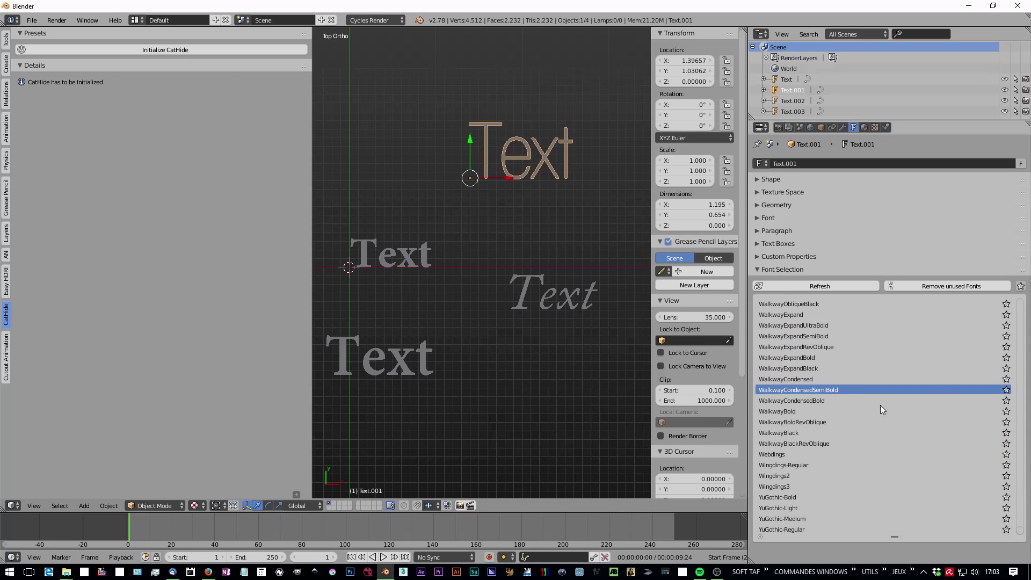
left_click(1007, 390)
left_click(1021, 286)
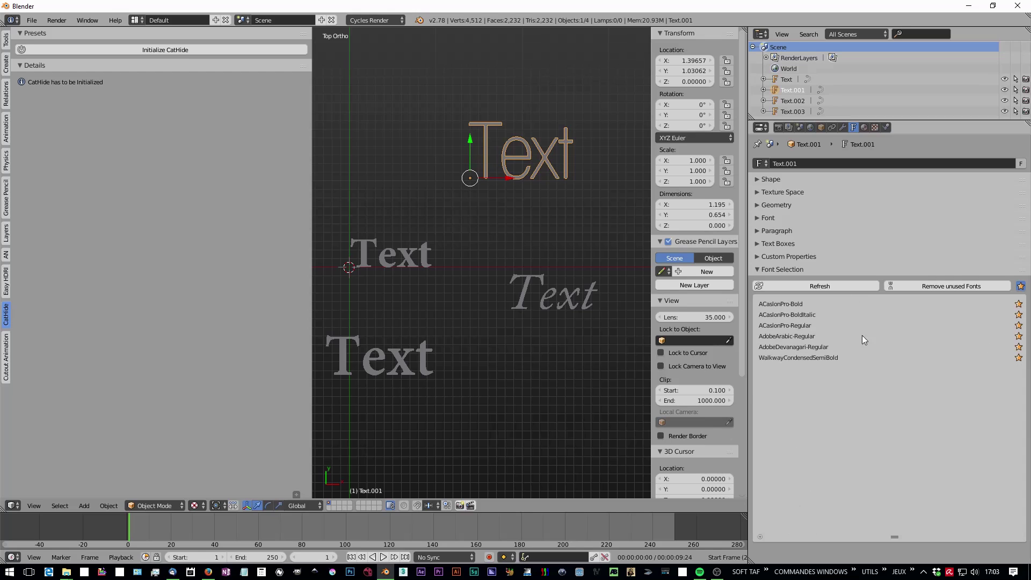
left_click(1021, 286)
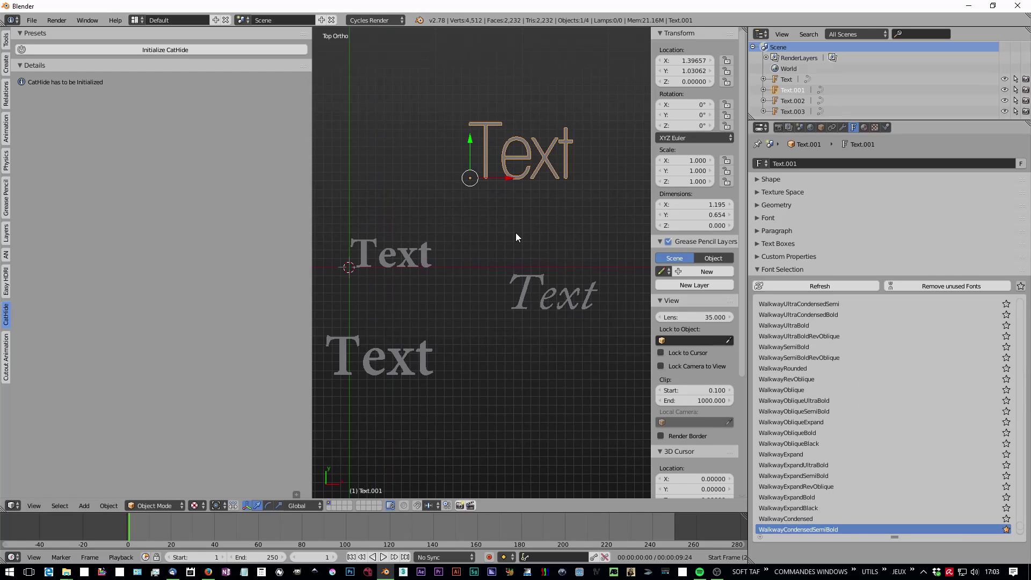
Hide the 3D view's tool shelf and export the favorite fonts to the Desktop folder as favorite_fonts.zip.
key("t")
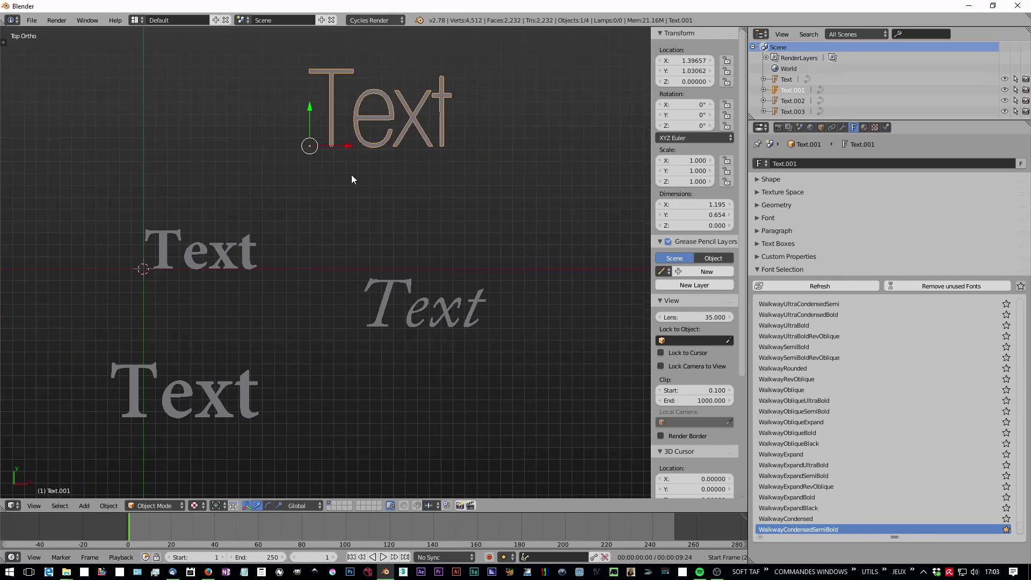
left_click(32, 19)
mouse_move(99, 223)
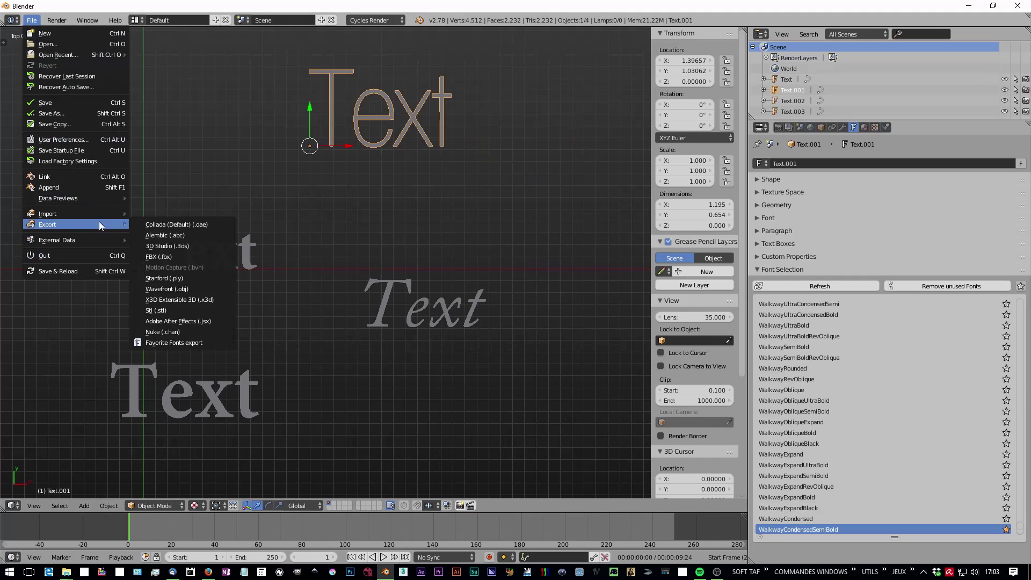
left_click(163, 344)
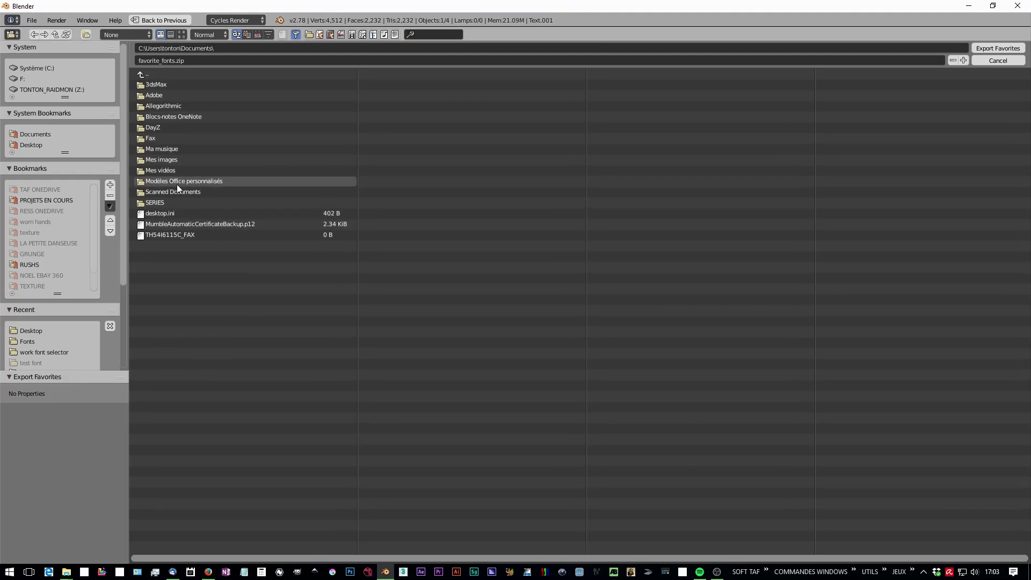
left_click(31, 340)
left_click(34, 331)
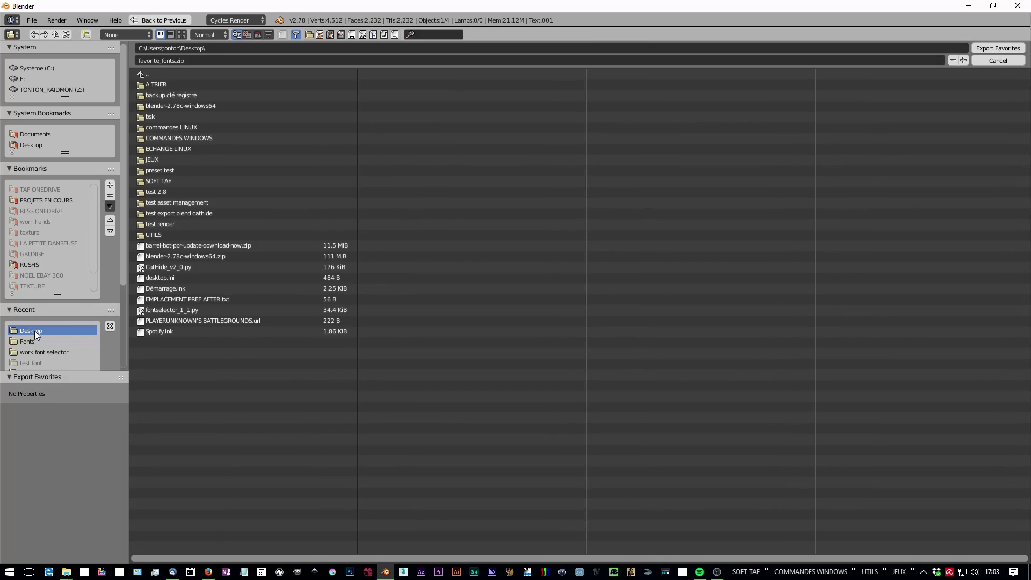
left_click(1002, 48)
Examine the font files inside favorite_fonts.zip on the Windows desktop, close the archive, and return to Blender.
key("super+d")
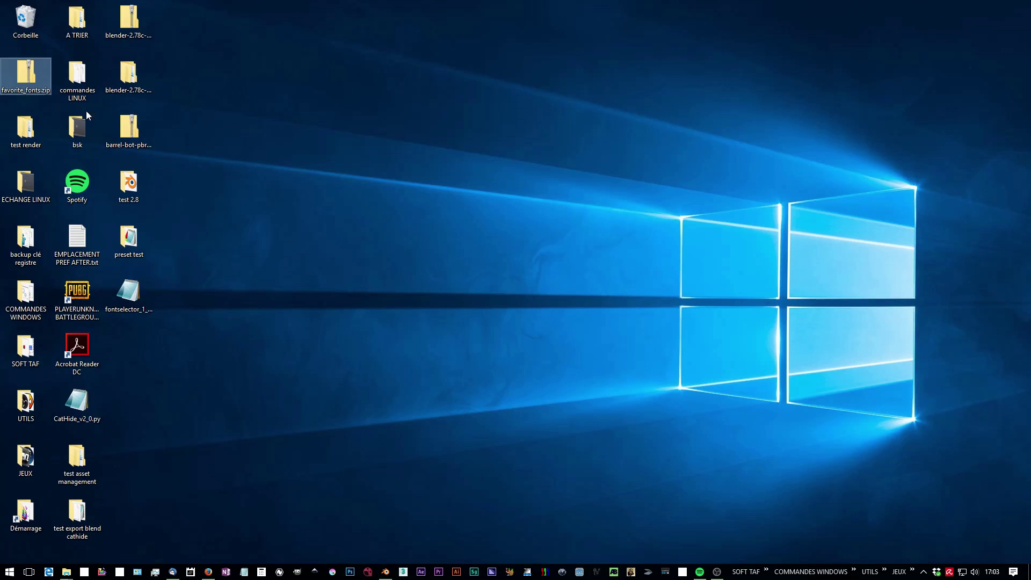
left_click(26, 78)
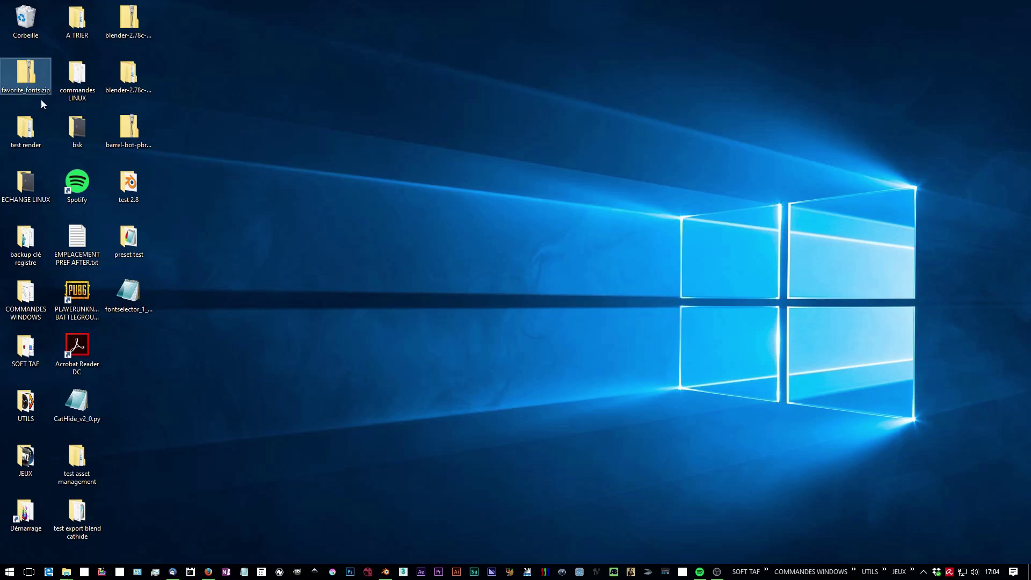
double_click(23, 79)
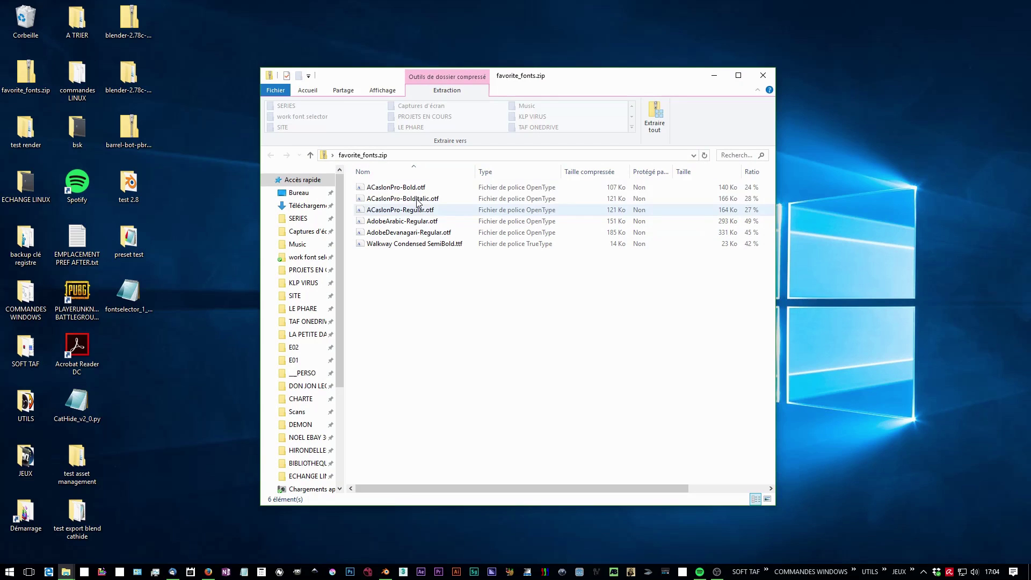
left_click(408, 188)
left_click(517, 323)
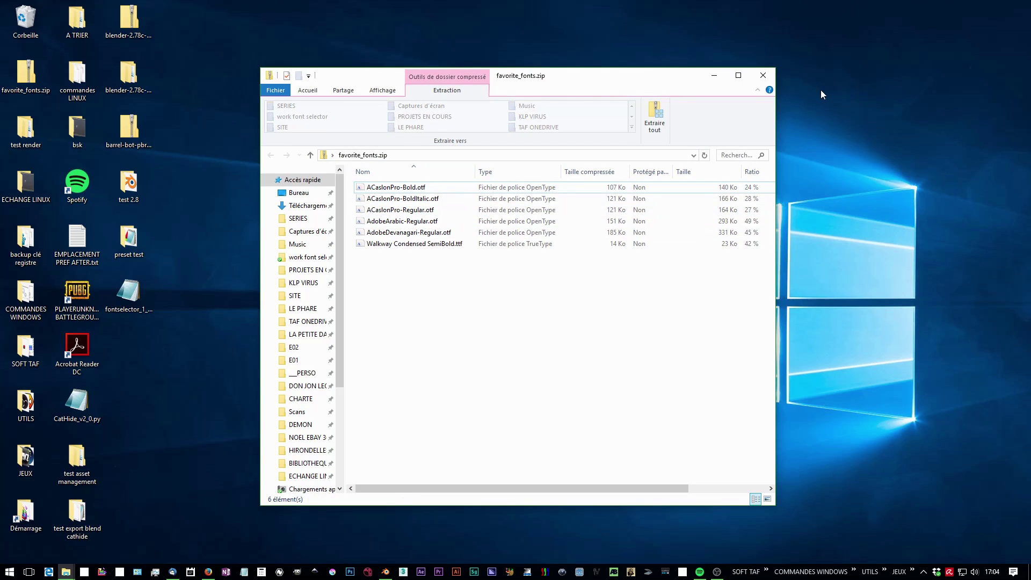
left_click(764, 76)
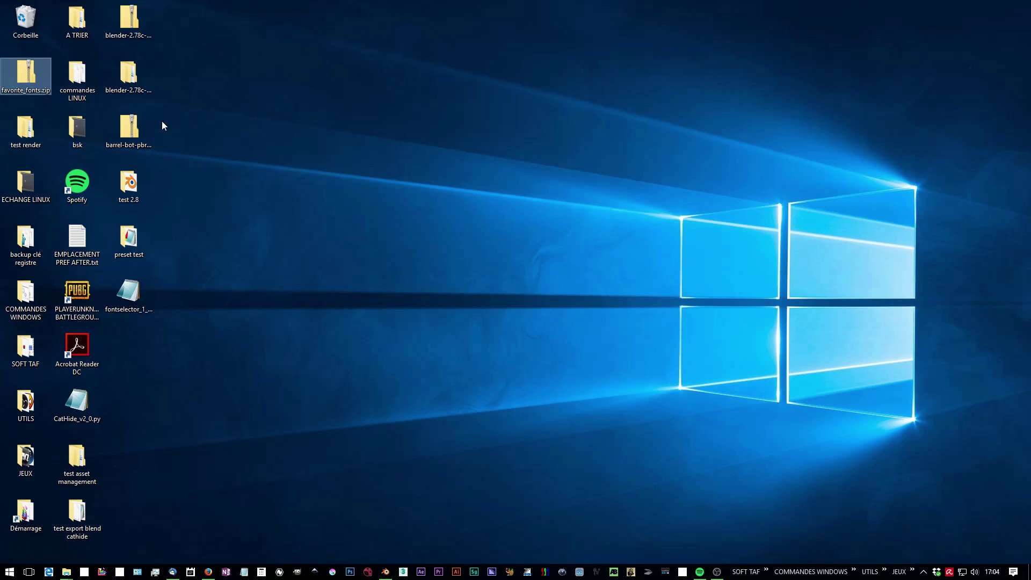
key("alt+Tab")
left_click(317, 285)
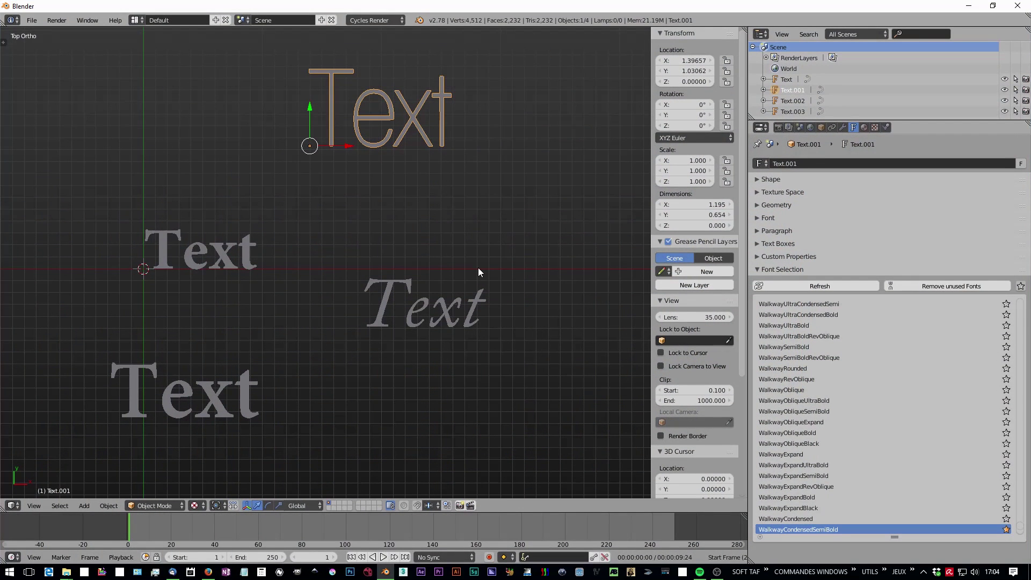
Try ACaslonPro-Semibold from the start of the font list on the upper text and toggle the favorites-only filter on and off.
scroll(867, 392, "up", 10)
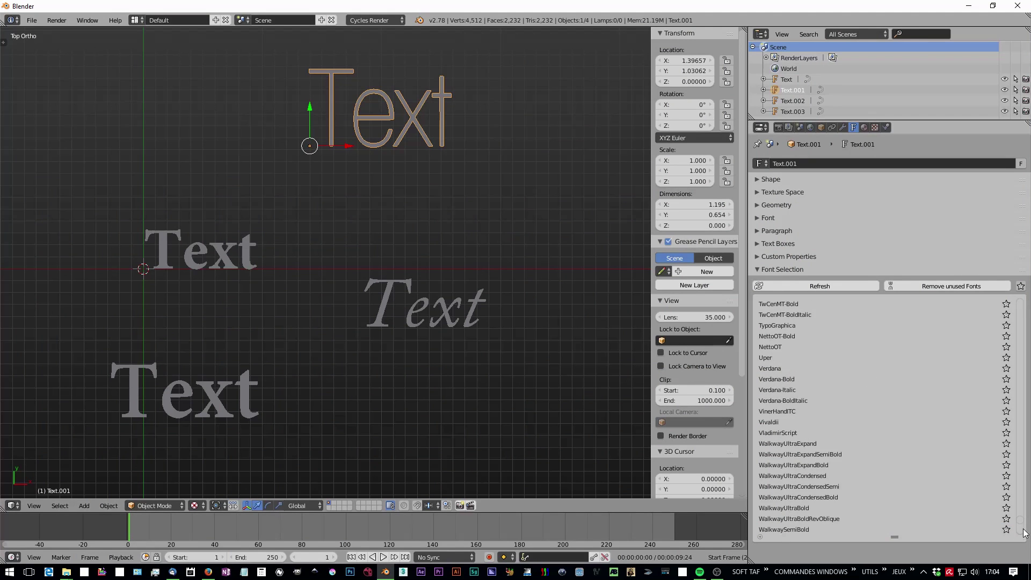
left_click_drag(1020, 523, 1029, 276)
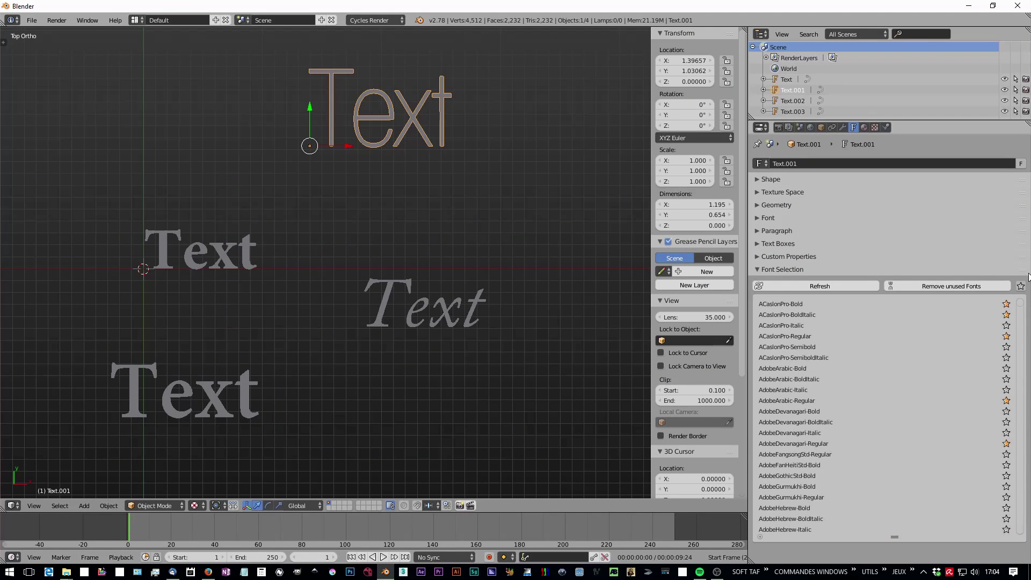
left_click(924, 347)
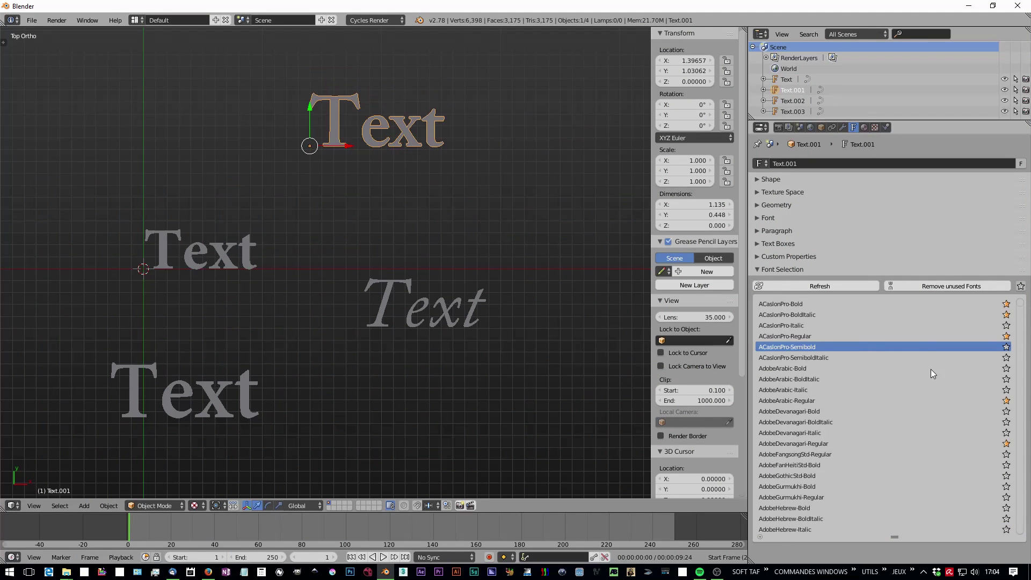
left_click(1022, 286)
left_click(1023, 287)
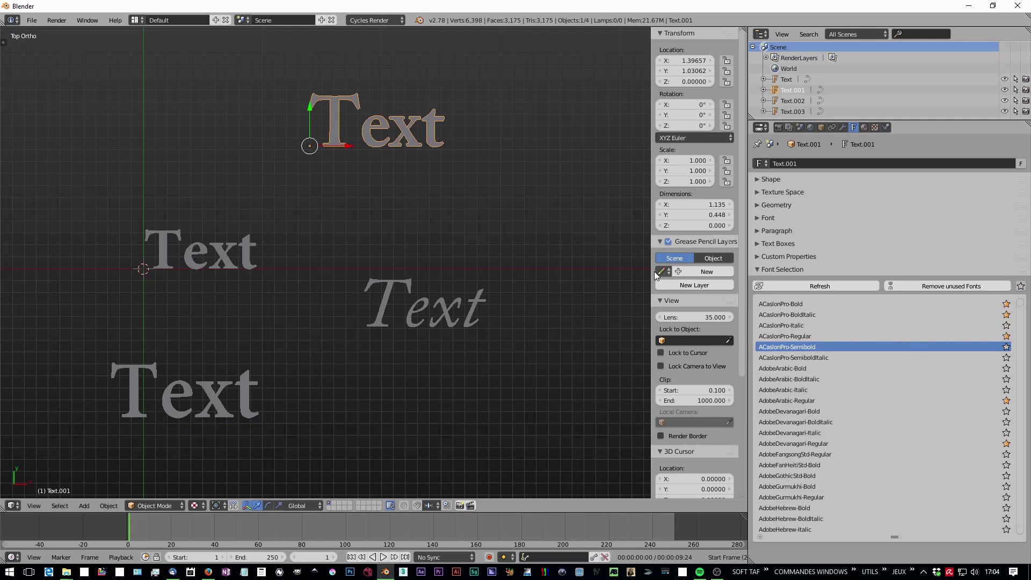
Search the add-ons in User Preferences for "font", examine Font Selector's preferences path and font folder settings, and close the preferences.
key("ctrl+alt+u")
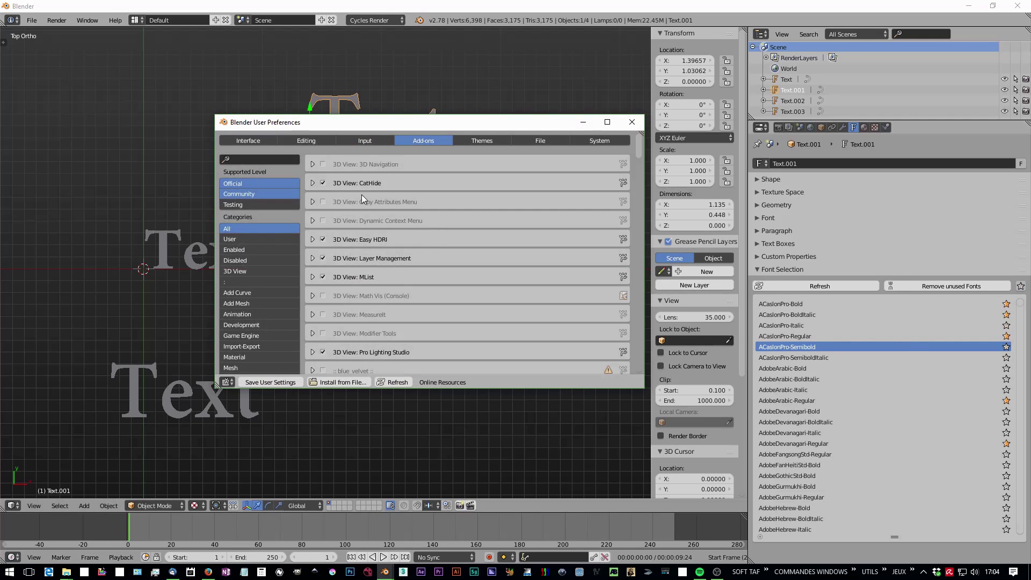
left_click(260, 160)
type("font")
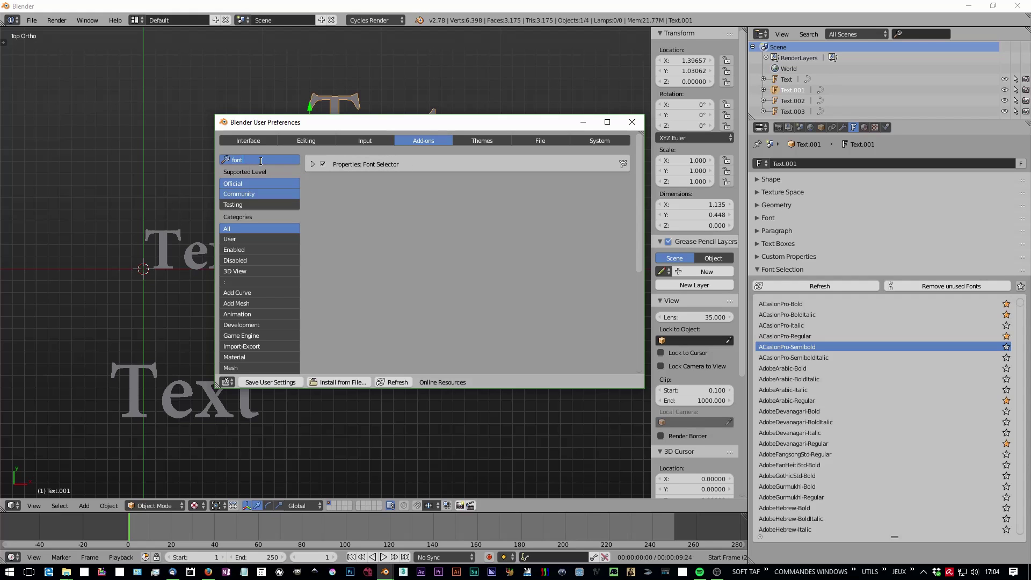
left_click(313, 165)
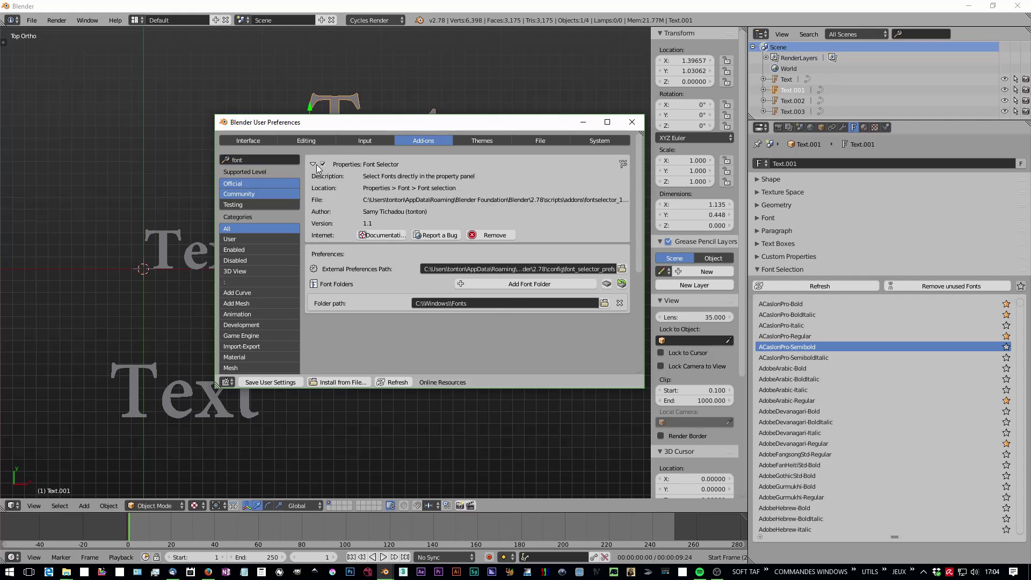
left_click(475, 301)
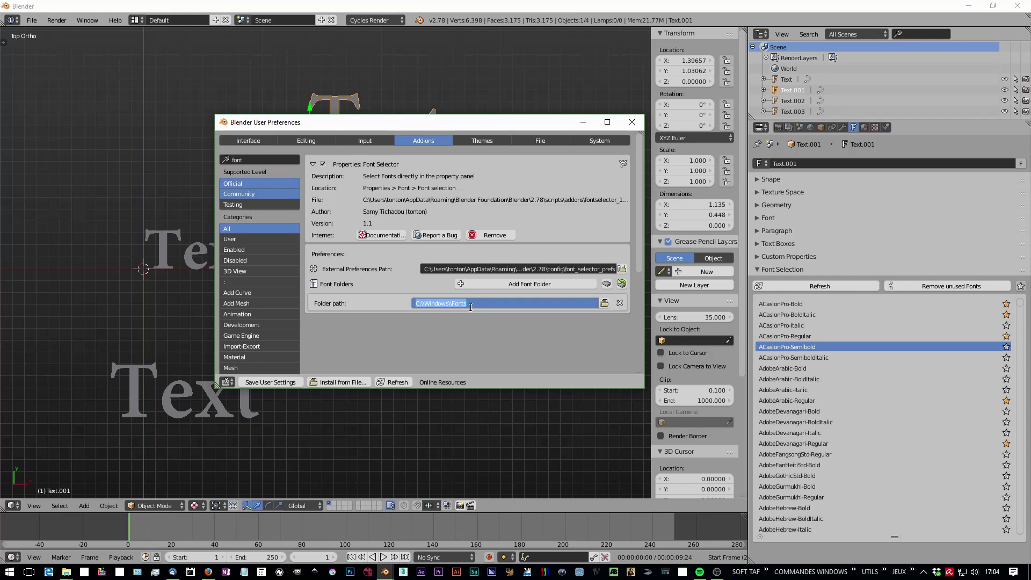
left_click(495, 325)
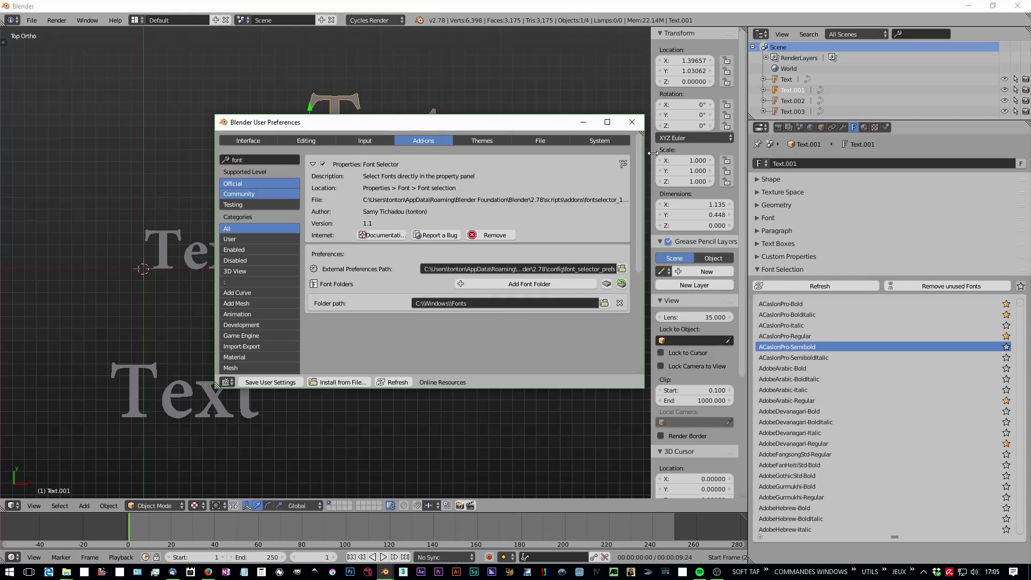
left_click(632, 123)
Browse the font list from AdobeArabic-Bold downward on the upper text, ending with AdobeFanHeitiStd-Bold applied.
left_click(831, 369)
key("Down")
key("Down")
key("Down")
key("Down")
key("Down")
key("Down")
key("Down")
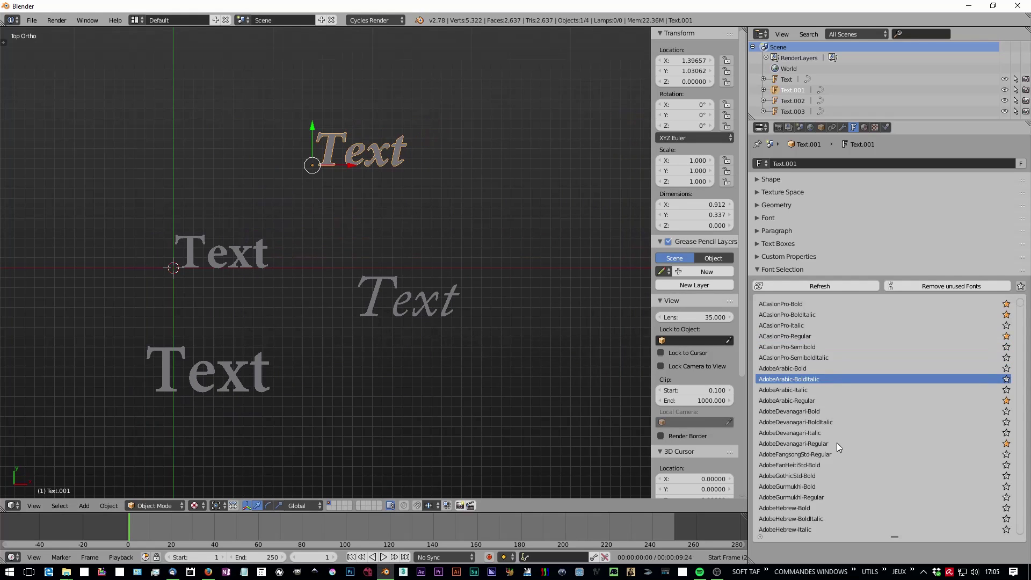
key("Down")
key("Down")
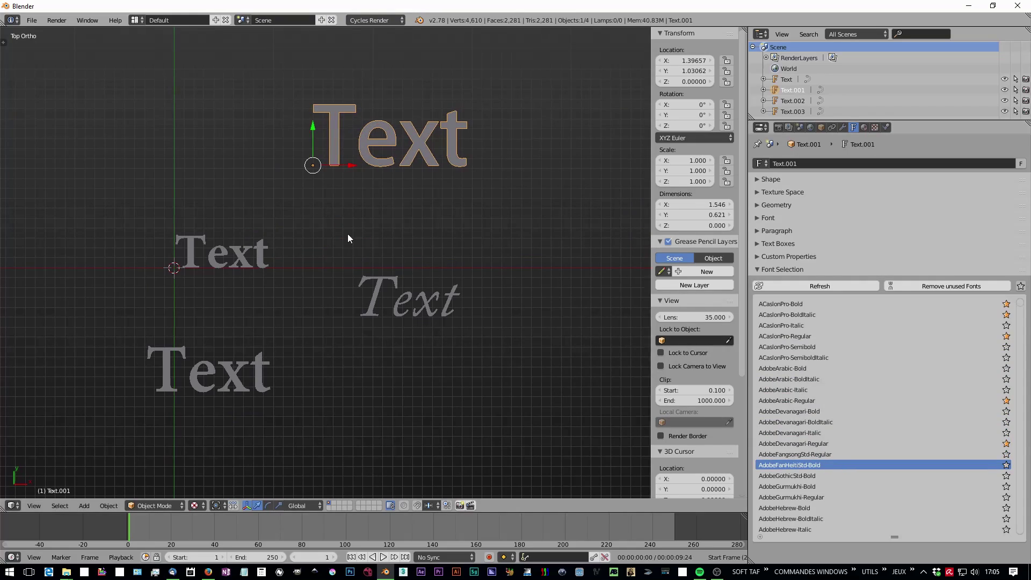
middle_click_drag(347, 237, 366, 231, "shift")
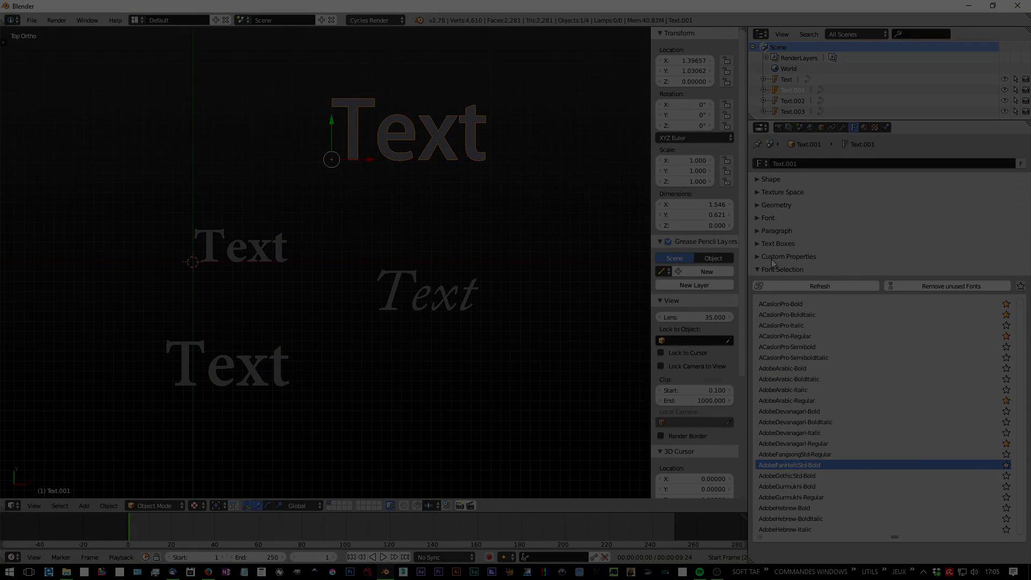